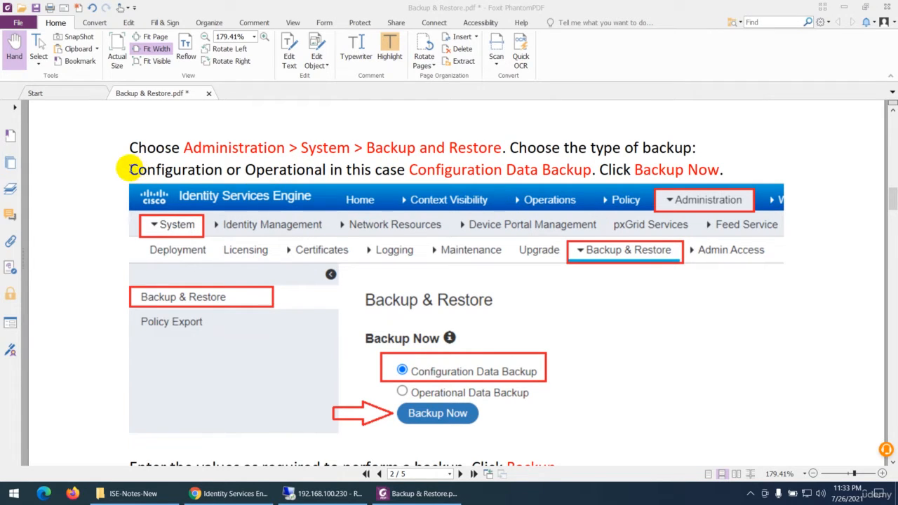
- Highlight the phrase "Configuration or Operational" in the backup type instructions
{"action": "left_click_drag", "start_coordinate": [130, 169], "coordinate": [326, 169]}
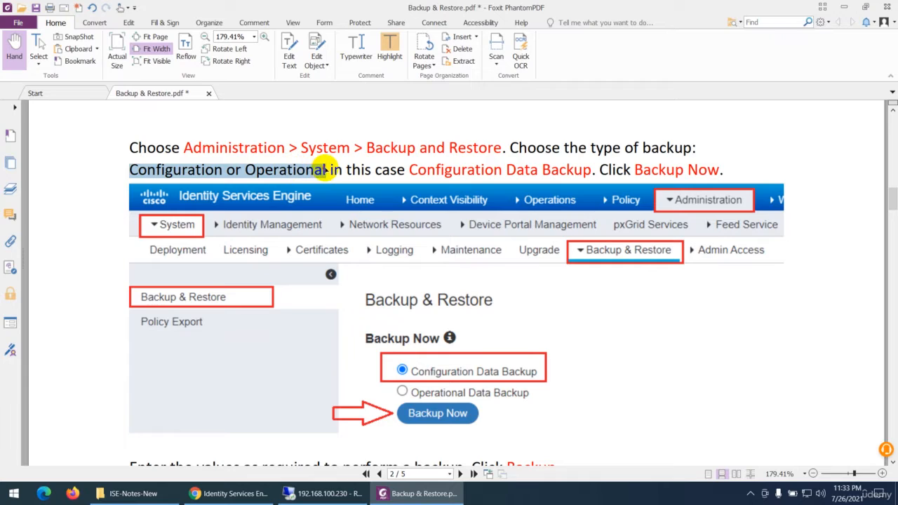
{"action": "left_click", "coordinate": [389, 48]}
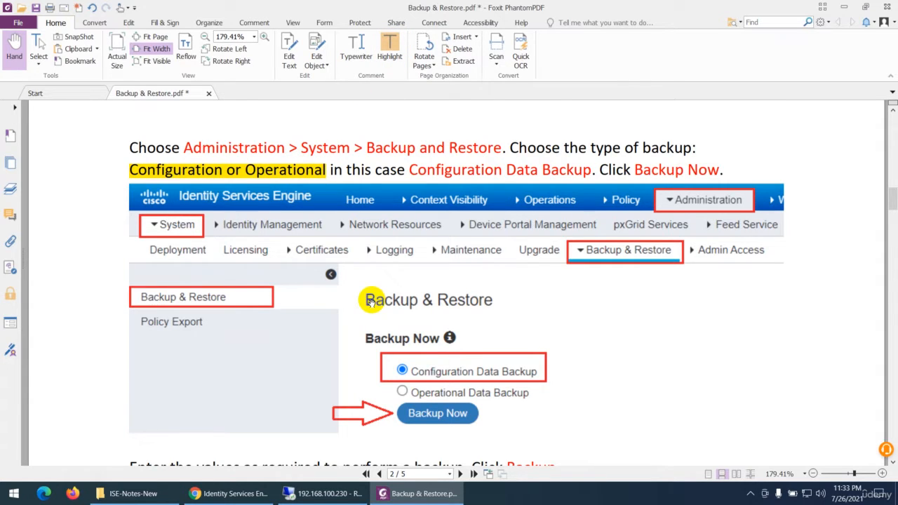
{"action": "scroll", "coordinate": [372, 300], "scroll_direction": "down", "scroll_amount": 3}
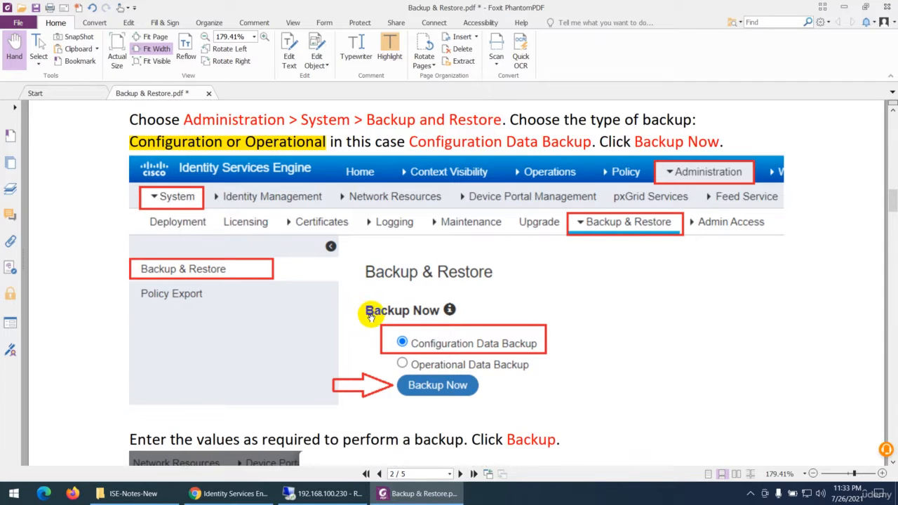
- Switch to the Identity Services Engine page in Chrome and start a configuration data backup named July-2021-Config
{"action": "left_click", "coordinate": [249, 491]}
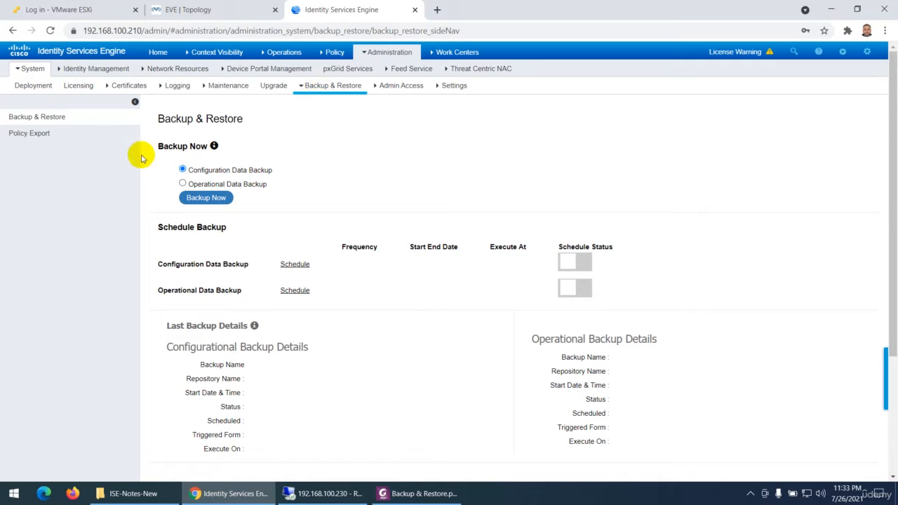
{"action": "left_click", "coordinate": [201, 200]}
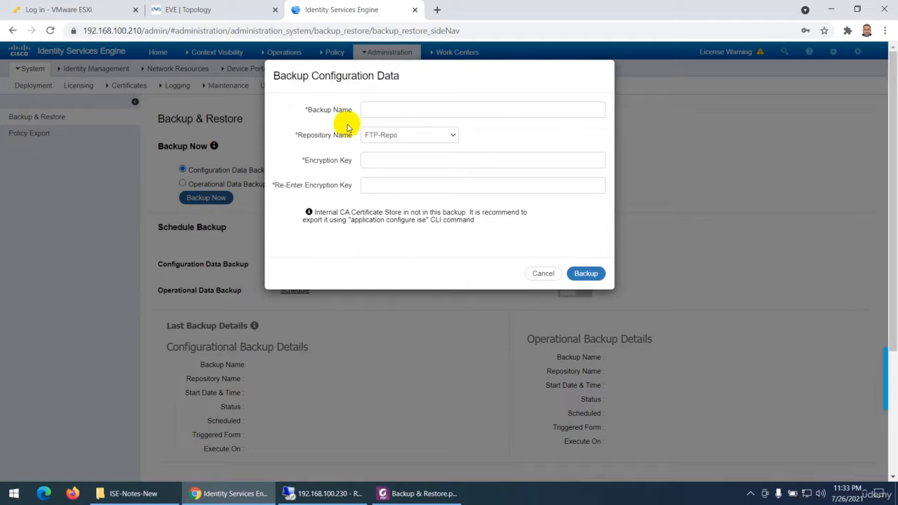
{"action": "left_click", "coordinate": [374, 110]}
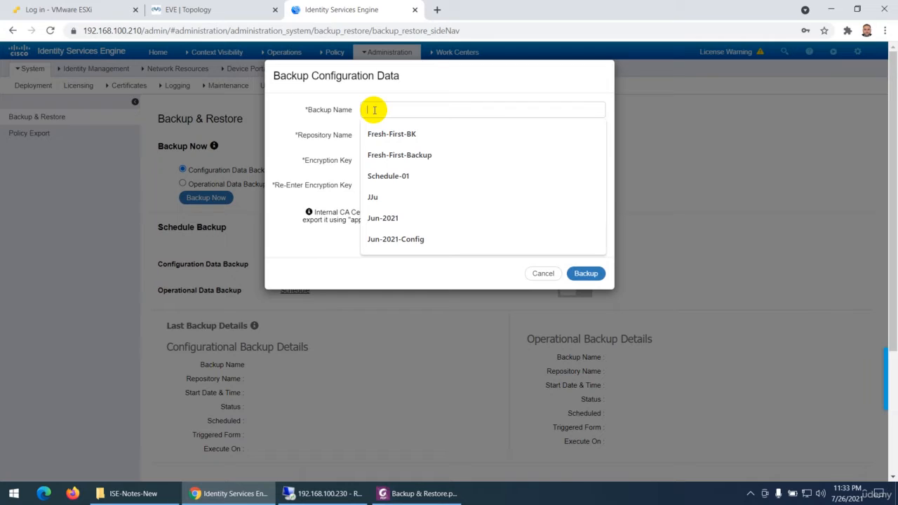
{"action": "type", "text": "Ju"}
{"action": "type", "text": "ly-2021"}
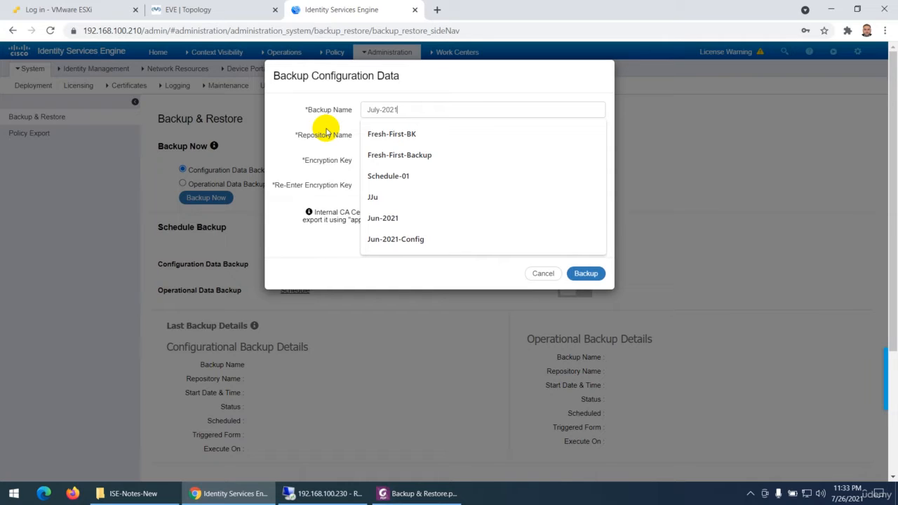
{"action": "type", "text": "-Config"}
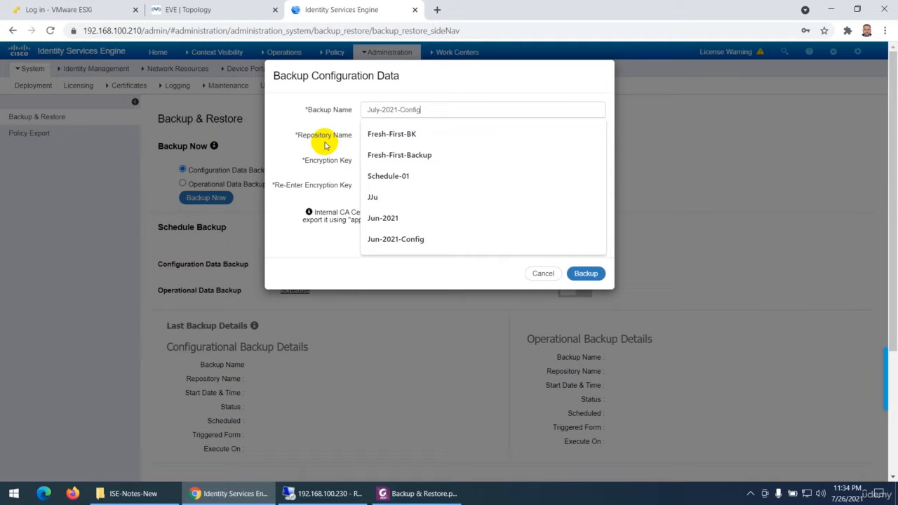
{"action": "left_click", "coordinate": [325, 145]}
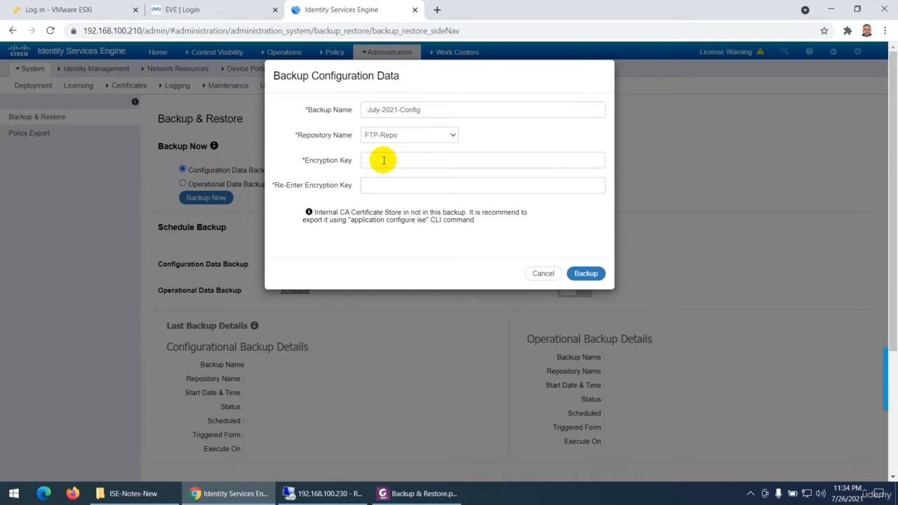
- Try to run the backup to FTP-Repo with an encryption key entered in both encryption key fields
{"action": "left_click", "coordinate": [384, 160]}
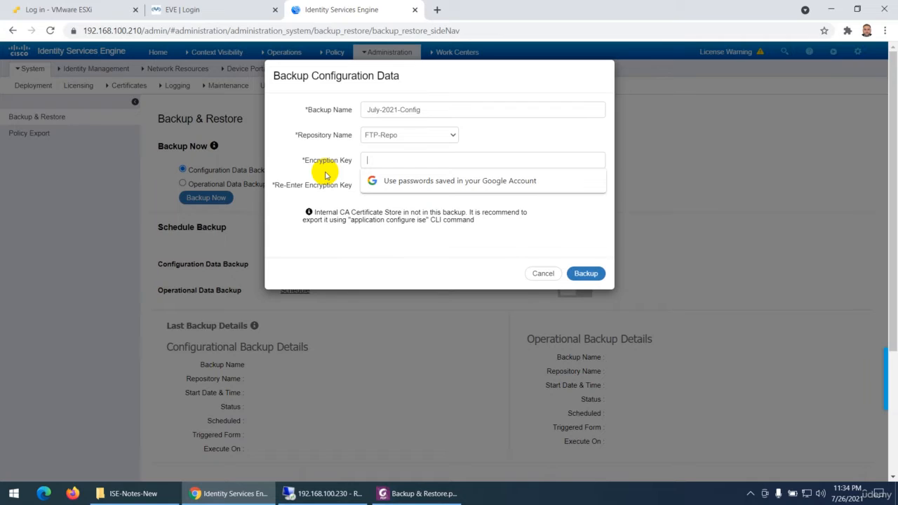
{"action": "type", "text": "••"}
{"action": "key", "text": "BackSpace"}
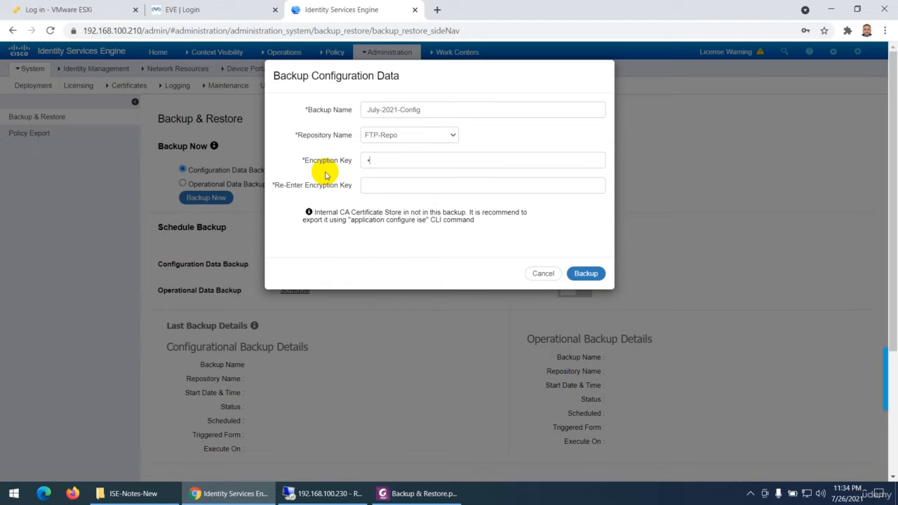
{"action": "type", "text": "••"}
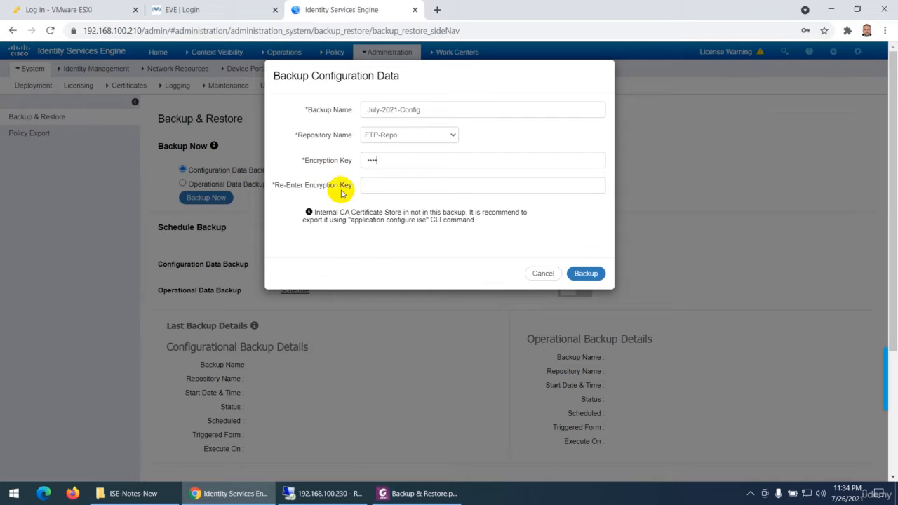
{"action": "type", "text": "•••••"}
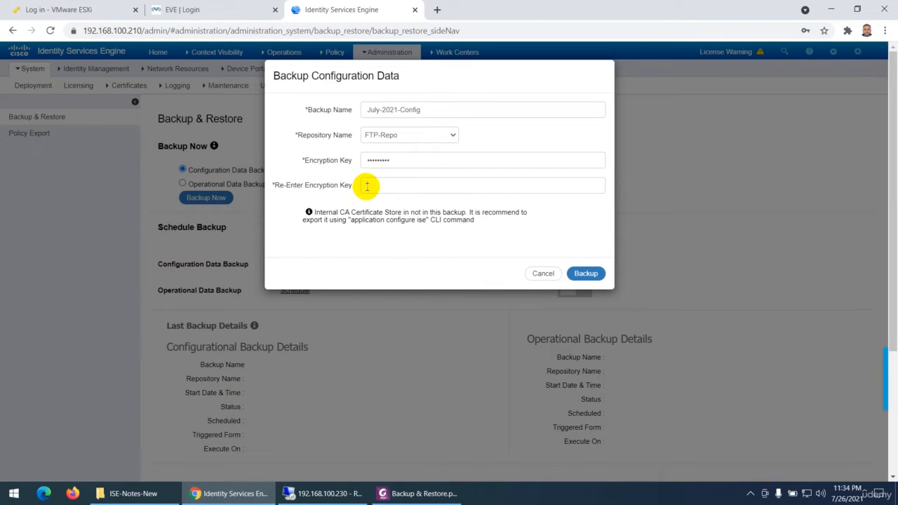
{"action": "left_click", "coordinate": [372, 183]}
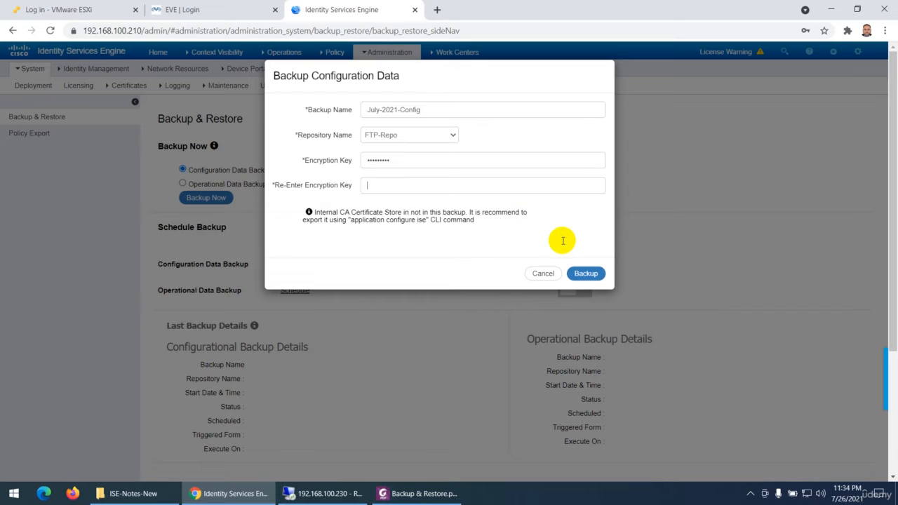
{"action": "type", "text": "•••••••••"}
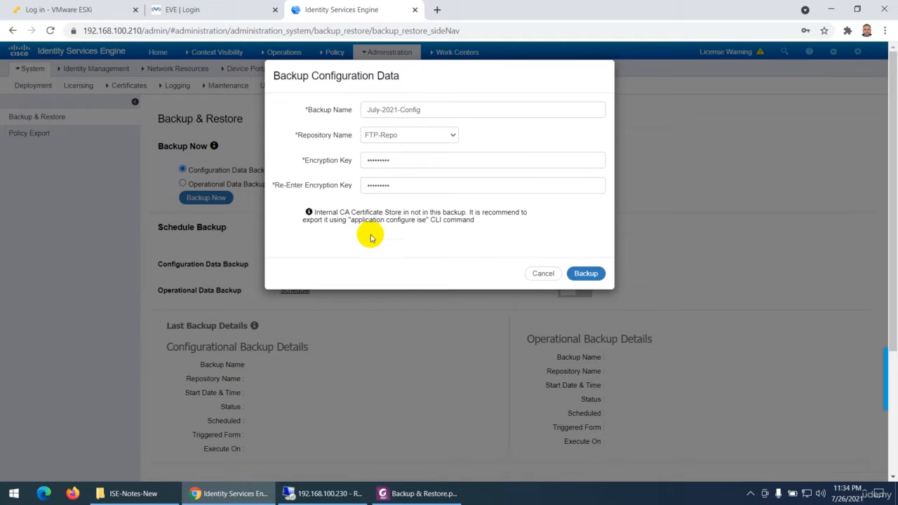
{"action": "left_click", "coordinate": [581, 274]}
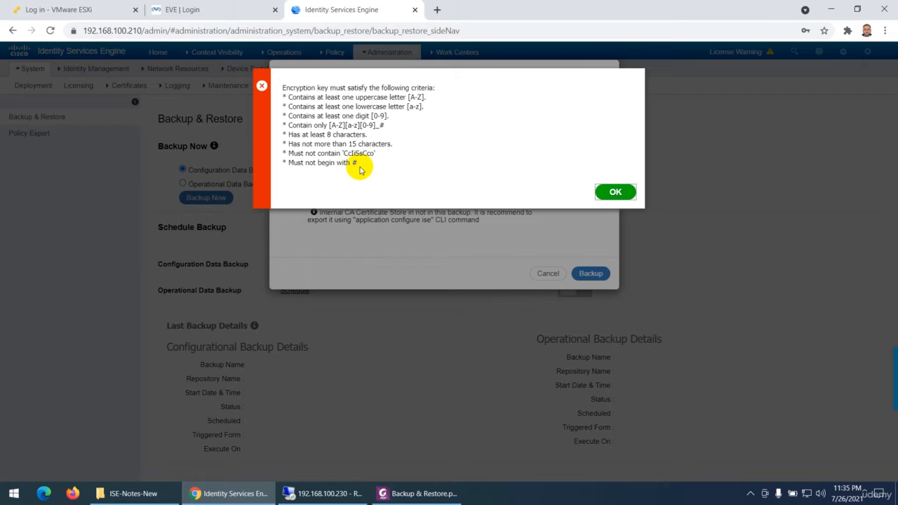
{"action": "left_click", "coordinate": [614, 194]}
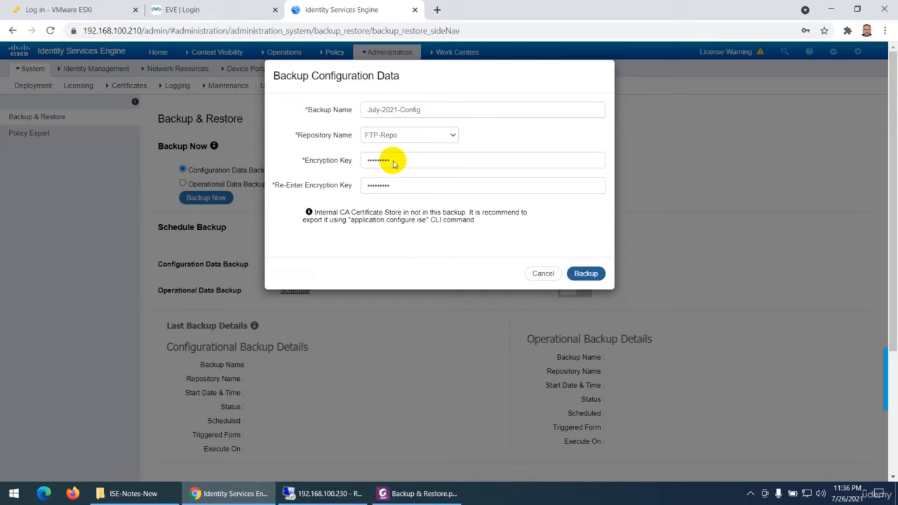
- Replace the encryption key and its re-entered confirmation with a key that meets the complexity criteria
{"action": "double_click", "coordinate": [393, 164]}
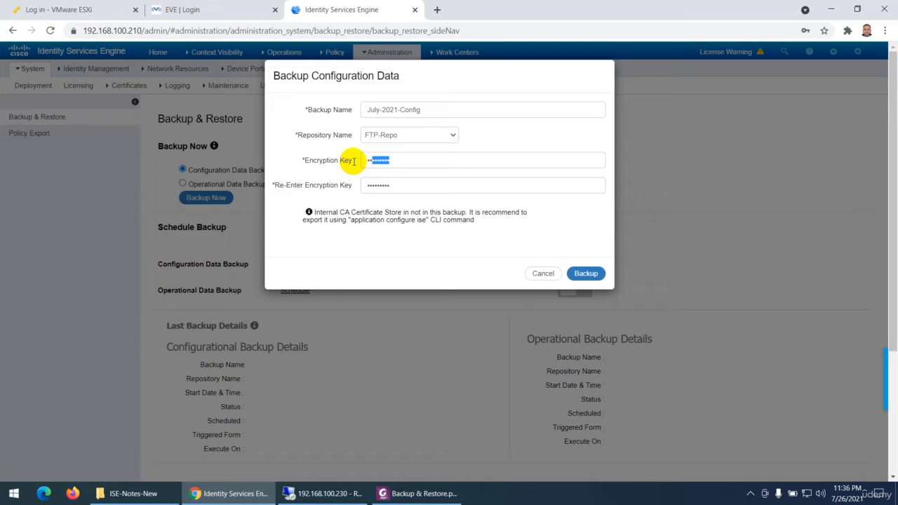
{"action": "key", "text": "BackSpace"}
{"action": "key", "text": "BackSpace"}
{"action": "key", "text": "BackSpace"}
{"action": "left_click", "coordinate": [380, 187]}
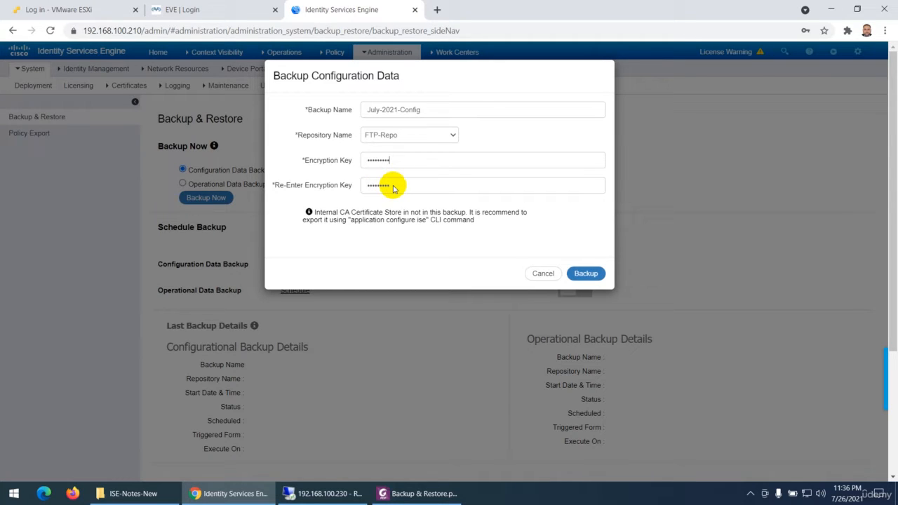
{"action": "left_click_drag", "start_coordinate": [394, 188], "coordinate": [352, 184]}
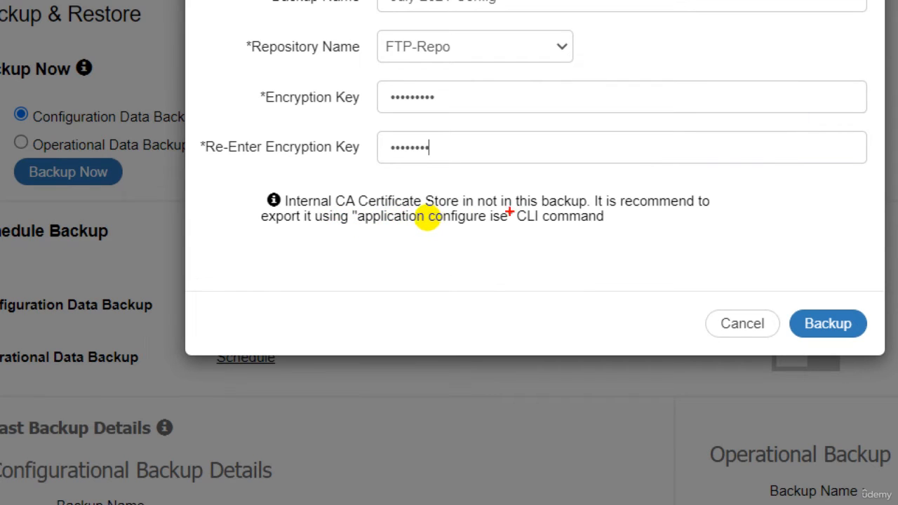
{"action": "left_click_drag", "start_coordinate": [504, 210], "coordinate": [574, 209]}
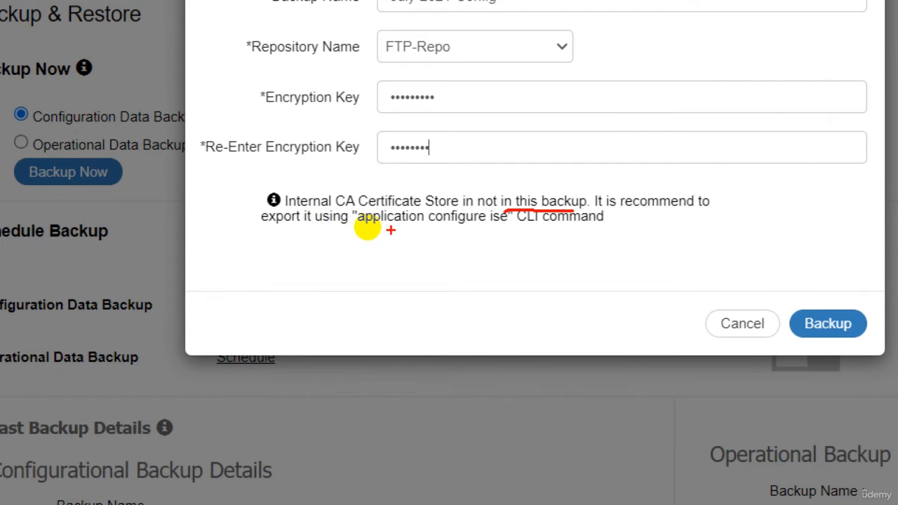
{"action": "left_click_drag", "start_coordinate": [366, 228], "coordinate": [489, 226]}
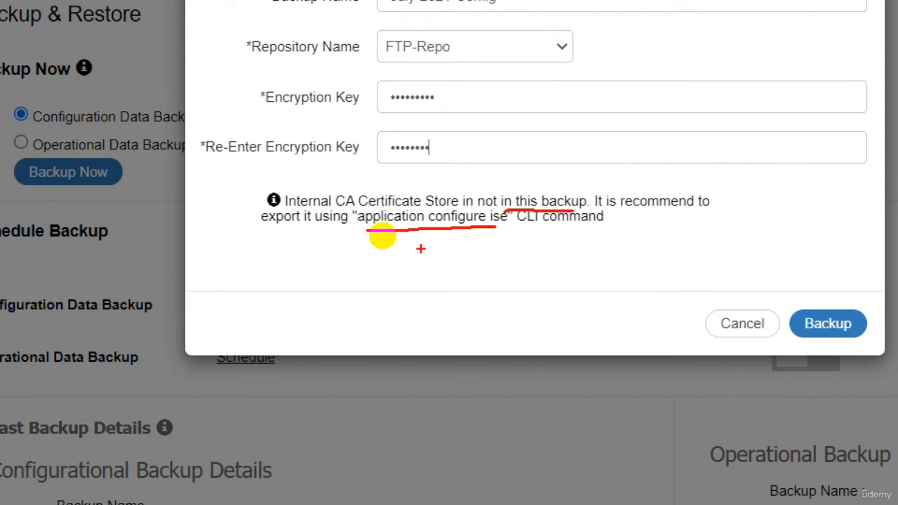
{"action": "key", "text": "Escape"}
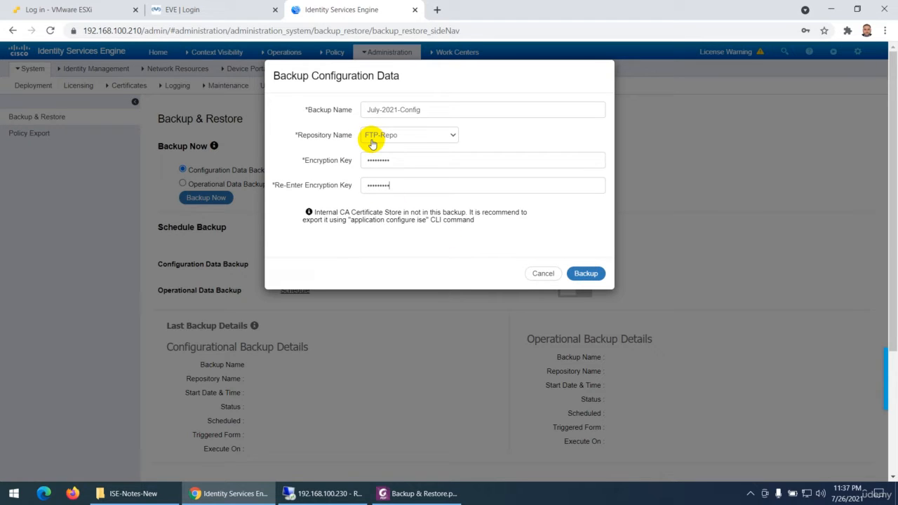
- Switch to the 192.168.100.230 remote desktop session in full screen and open the ISE-BK folder on Local Disk (C:)
{"action": "left_click", "coordinate": [326, 501]}
{"action": "left_click", "coordinate": [319, 39]}
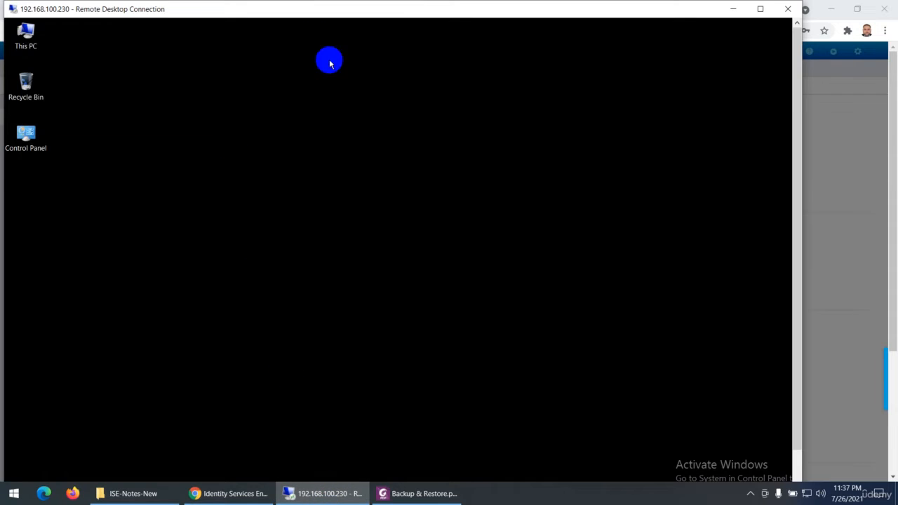
{"action": "left_click", "coordinate": [760, 9]}
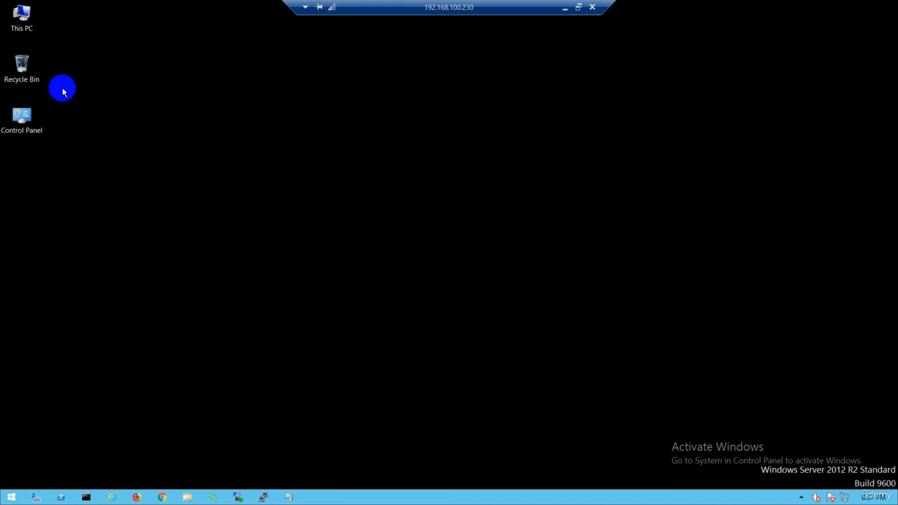
{"action": "double_click", "coordinate": [19, 20]}
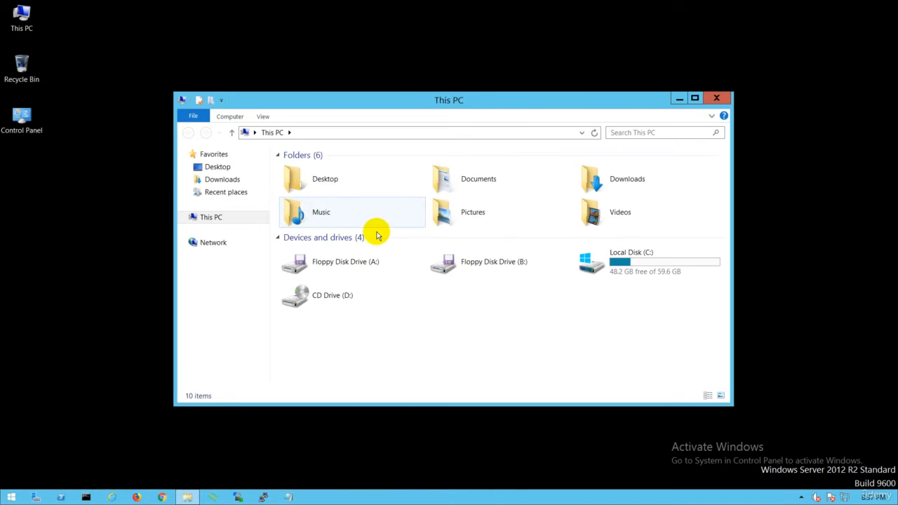
{"action": "double_click", "coordinate": [596, 260]}
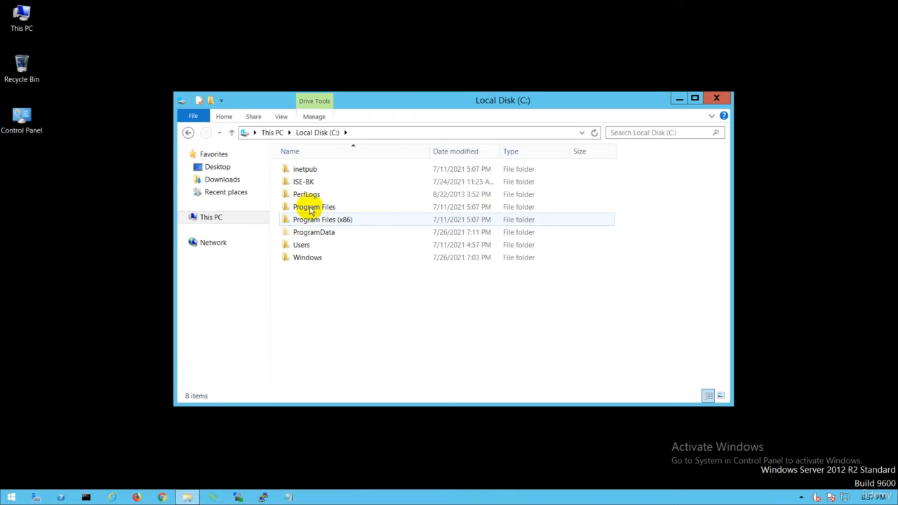
{"action": "double_click", "coordinate": [304, 182]}
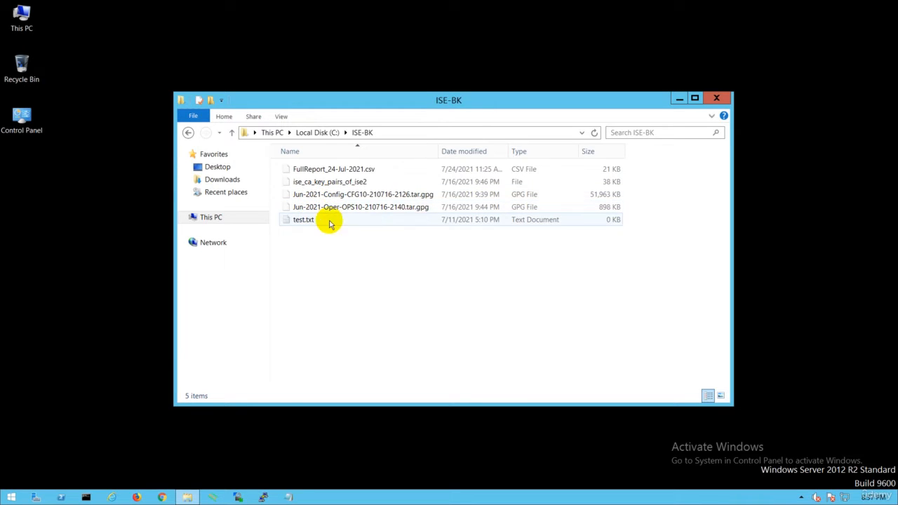
- Delete every file except test.txt from the ISE-BK folder, then minimize the remote desktop session
{"action": "left_click", "coordinate": [335, 174]}
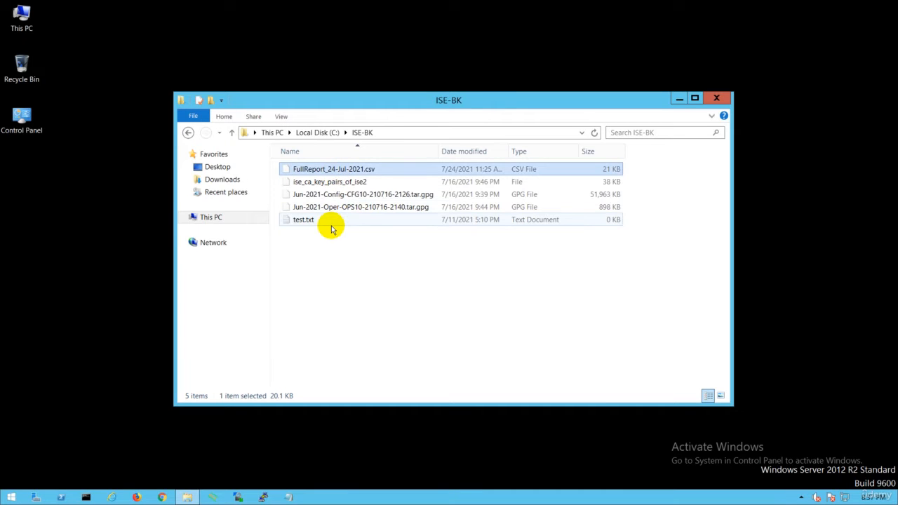
{"action": "key", "text": "Delete"}
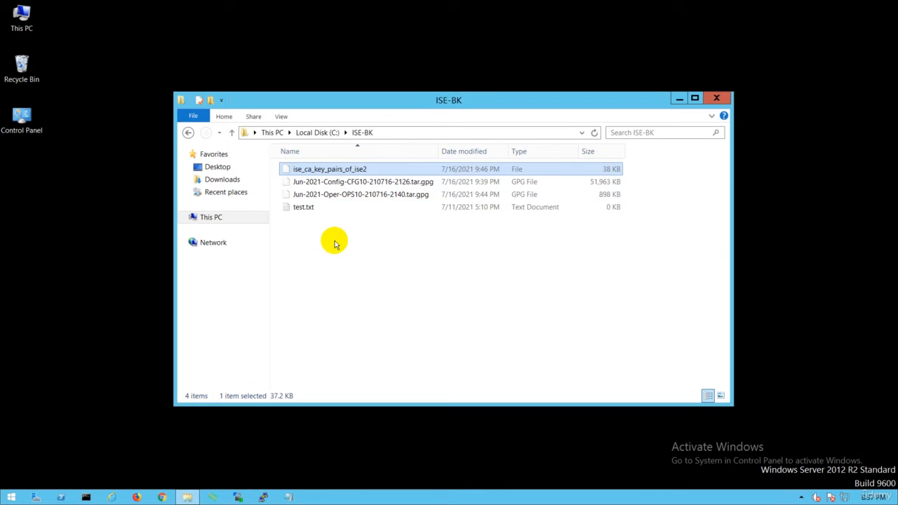
{"action": "key", "text": "Delete"}
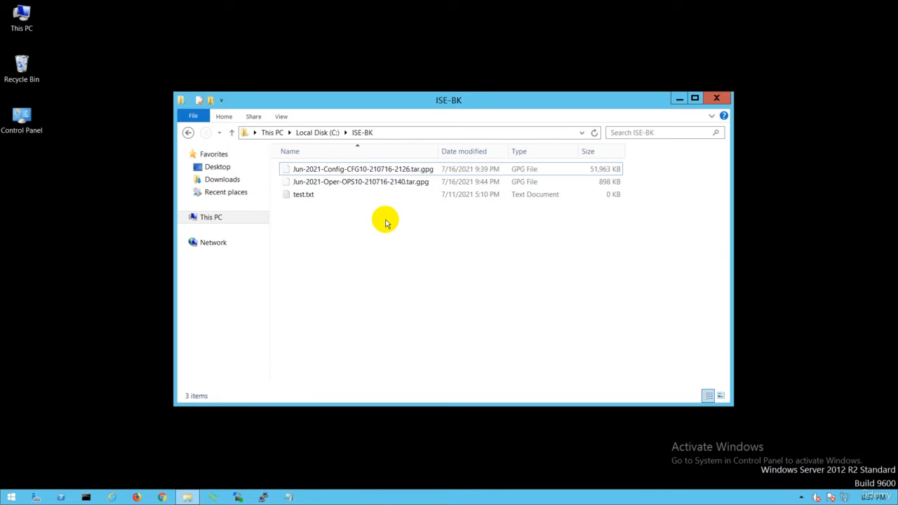
{"action": "left_click", "coordinate": [357, 171]}
{"action": "key", "text": "Delete"}
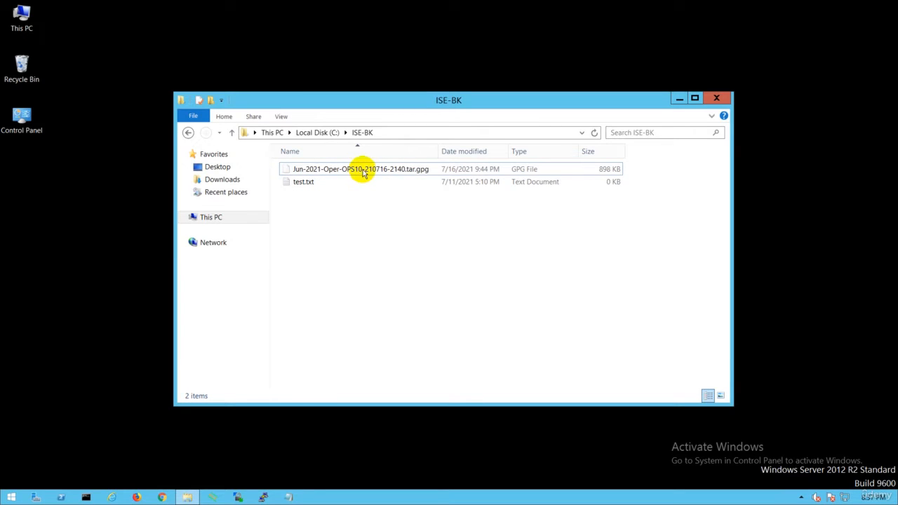
{"action": "left_click", "coordinate": [360, 170]}
{"action": "key", "text": "Delete"}
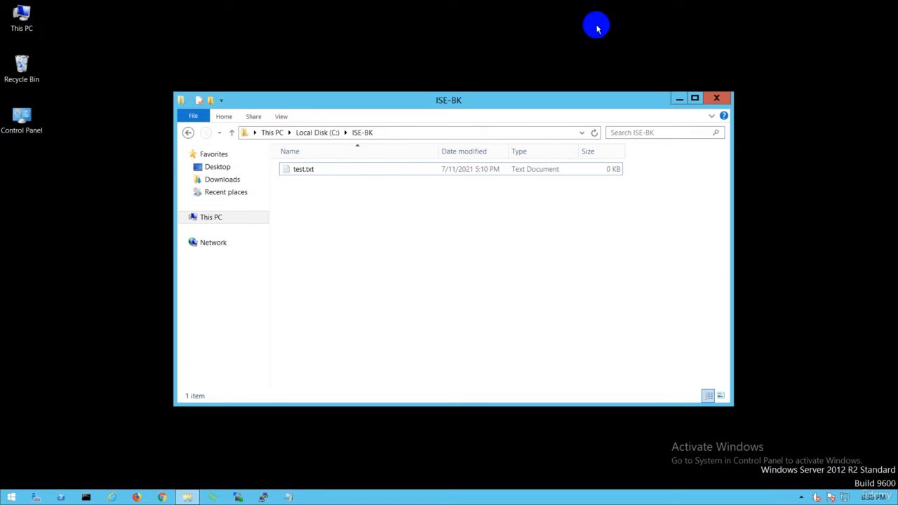
{"action": "mouse_move", "coordinate": [618, 5]}
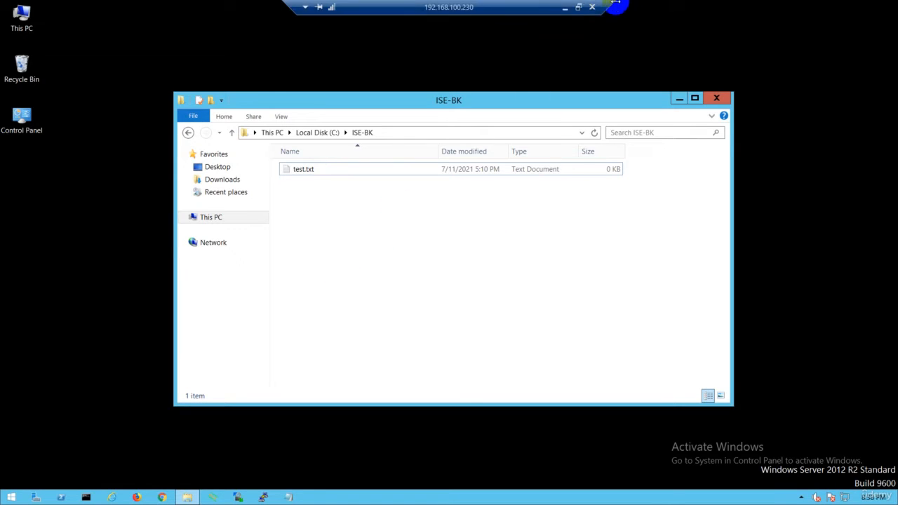
{"action": "left_click", "coordinate": [571, 13]}
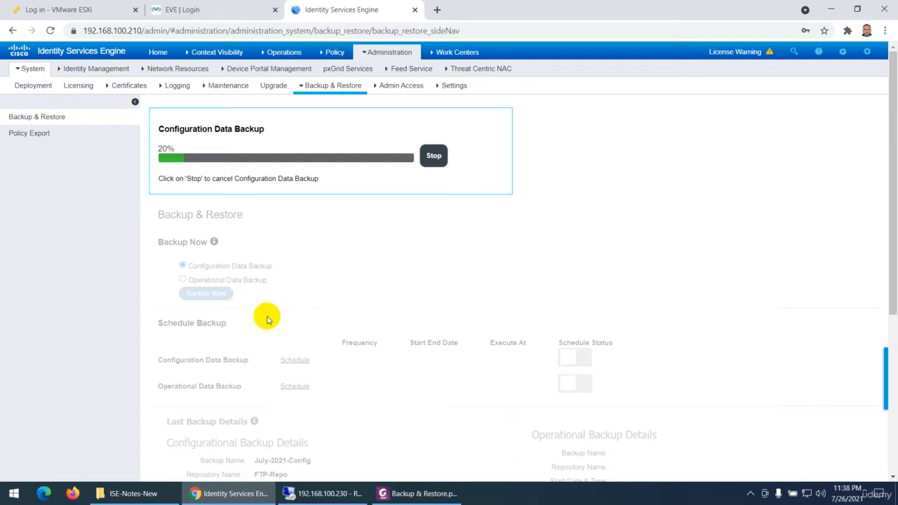
- Examine the Configurational Backup Details of the last backup, from the backup name and repository to the status and executing host
{"action": "scroll", "coordinate": [327, 391], "scroll_direction": "down", "scroll_amount": 4}
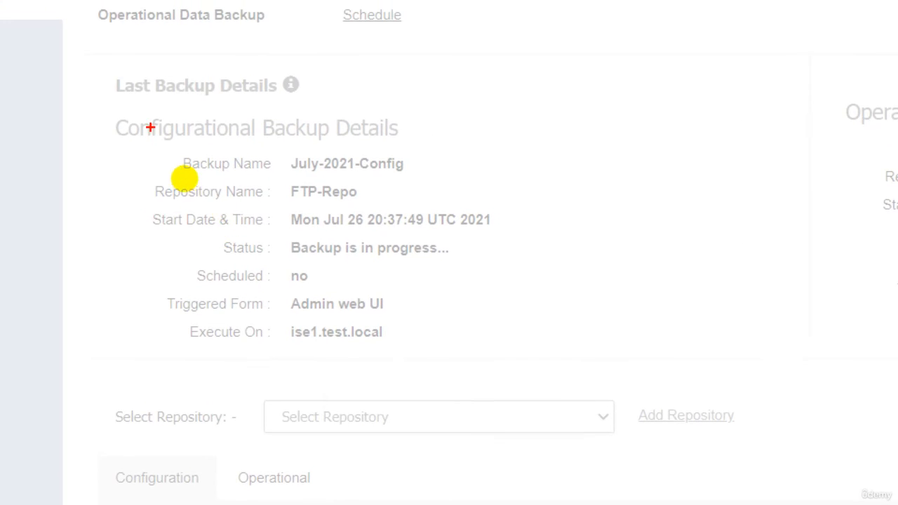
{"action": "left_click_drag", "start_coordinate": [114, 141], "coordinate": [381, 142]}
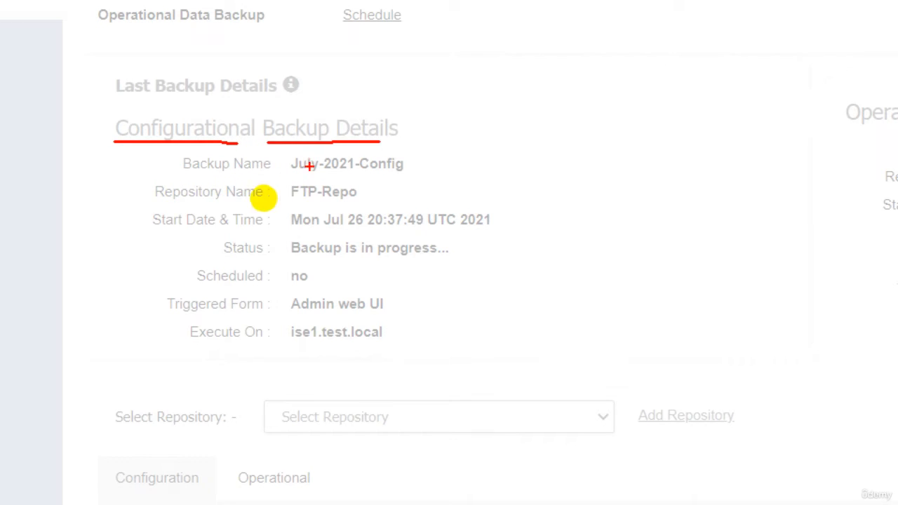
{"action": "left_click_drag", "start_coordinate": [283, 174], "coordinate": [398, 177]}
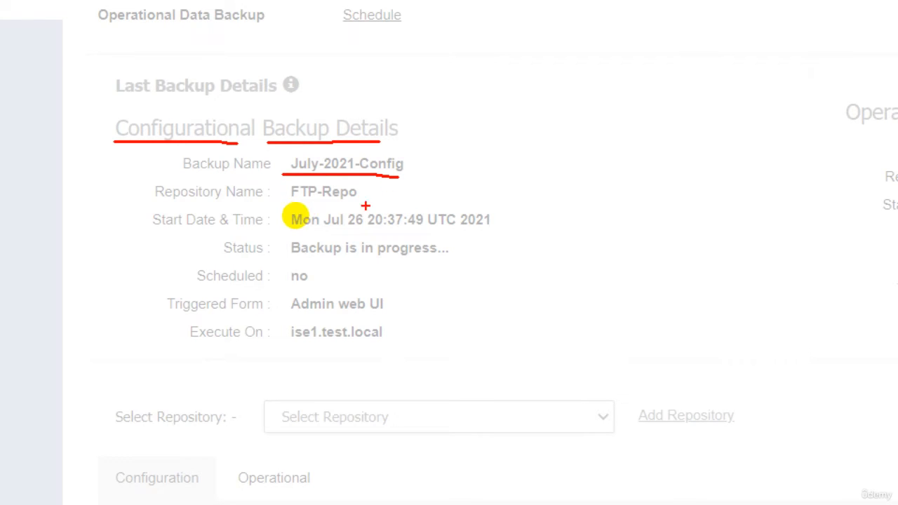
{"action": "left_click_drag", "start_coordinate": [281, 203], "coordinate": [345, 200]}
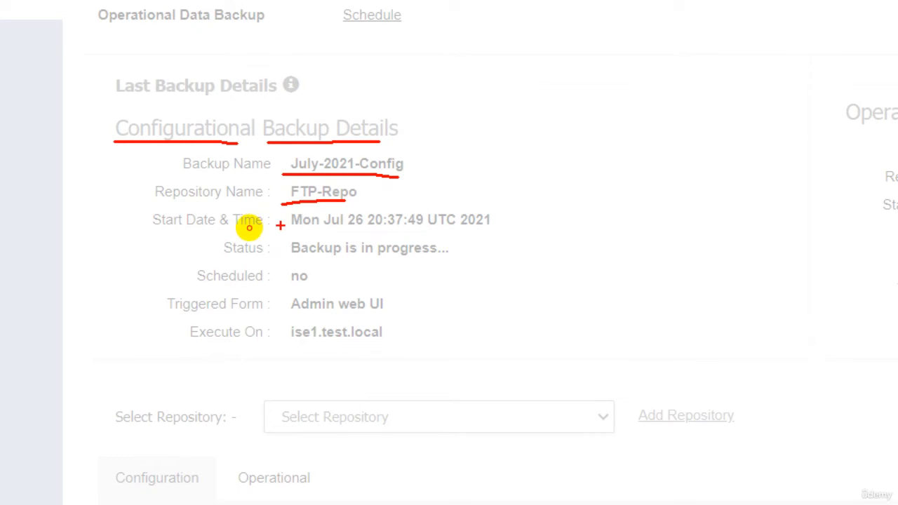
{"action": "left_click_drag", "start_coordinate": [281, 226], "coordinate": [377, 228]}
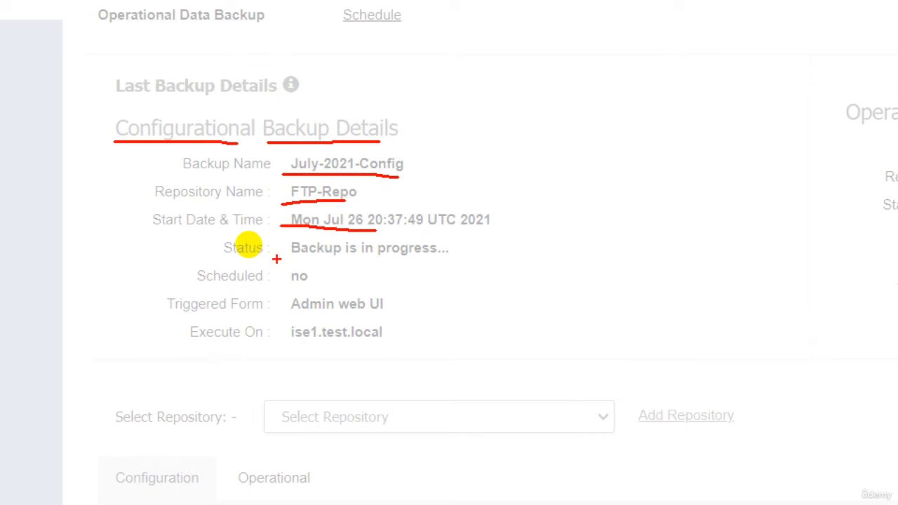
{"action": "left_click_drag", "start_coordinate": [290, 260], "coordinate": [437, 264]}
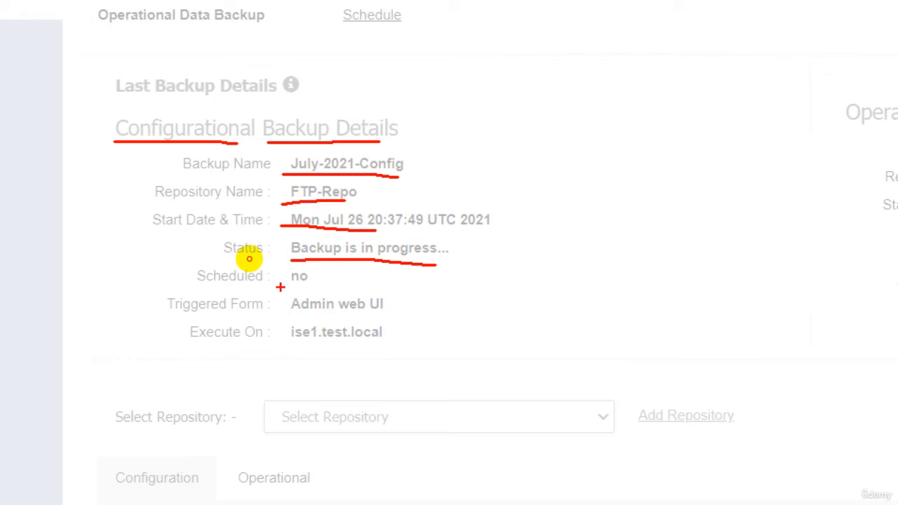
{"action": "left_click_drag", "start_coordinate": [280, 287], "coordinate": [315, 285]}
{"action": "left_click_drag", "start_coordinate": [349, 314], "coordinate": [393, 308]}
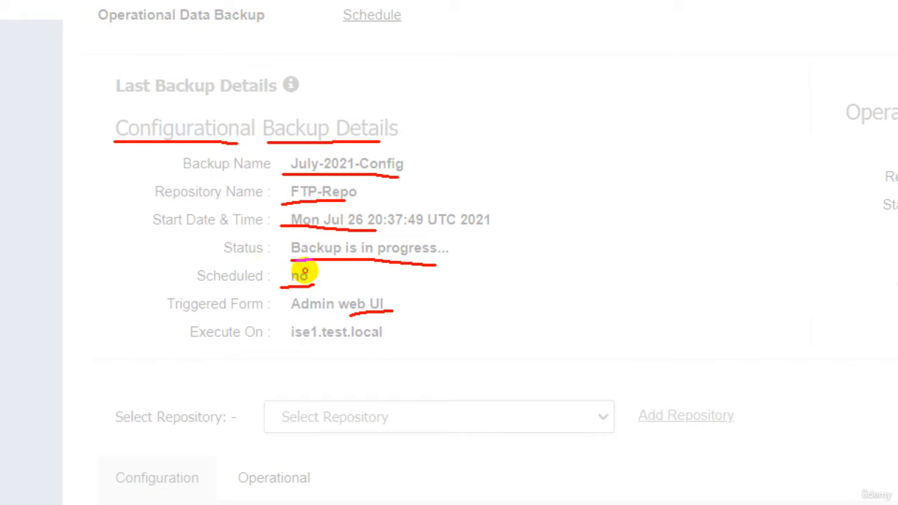
{"action": "left_click_drag", "start_coordinate": [287, 343], "coordinate": [379, 338]}
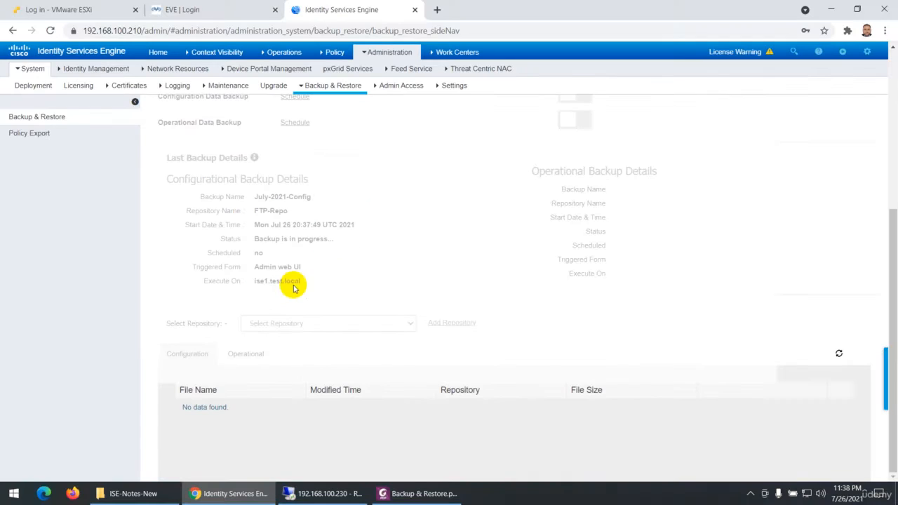
{"action": "scroll", "coordinate": [471, 299], "scroll_direction": "up", "scroll_amount": 3}
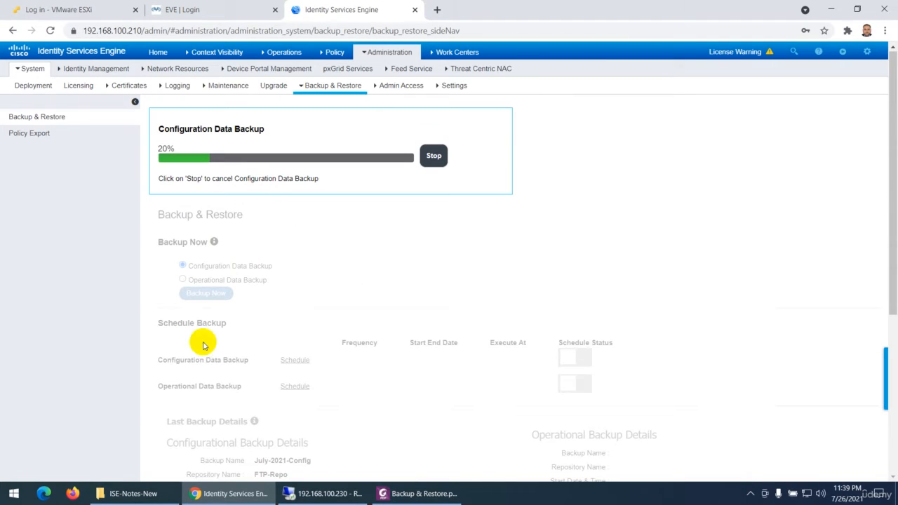
- Launch SecureCRT
{"action": "left_click", "coordinate": [17, 493]}
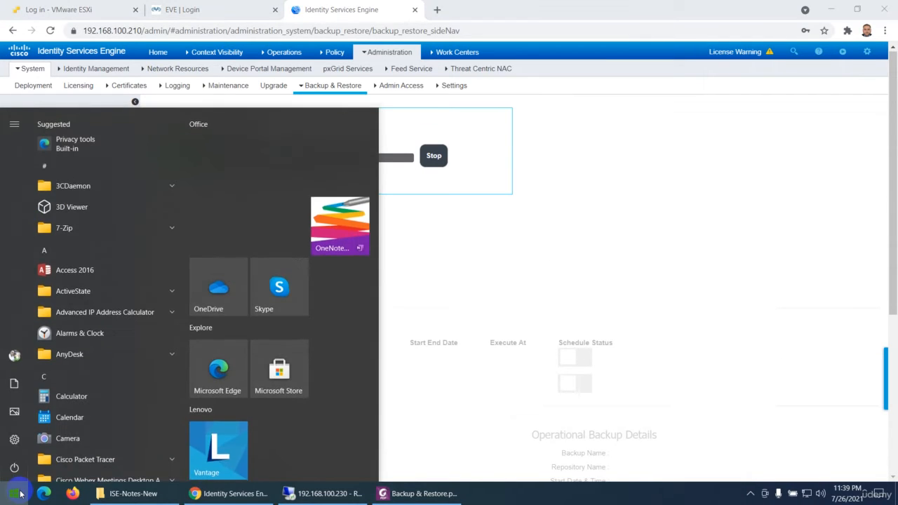
{"action": "type", "text": "sec"}
{"action": "key", "text": "Return"}
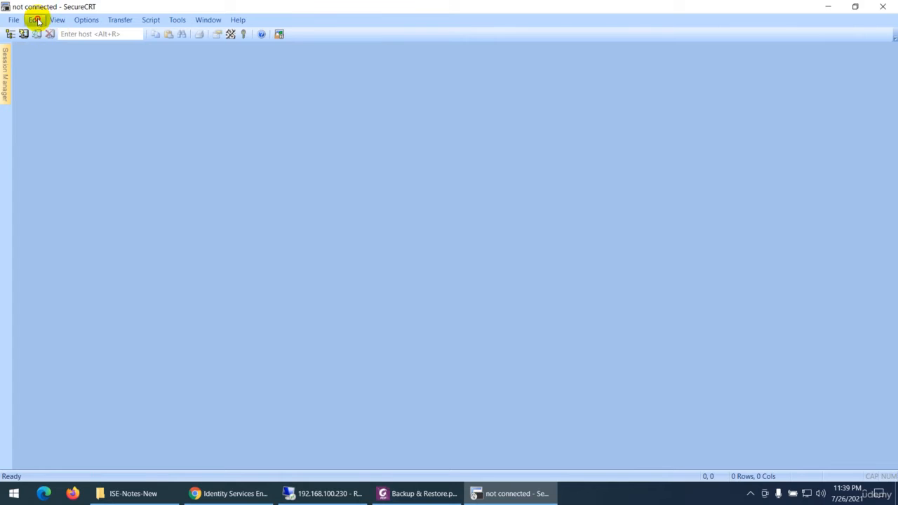
- Start an SSH2 Quick Connect session to 192.168.100.210 on port 22 with the username admin
{"action": "left_click", "coordinate": [37, 21]}
{"action": "mouse_move", "coordinate": [16, 20]}
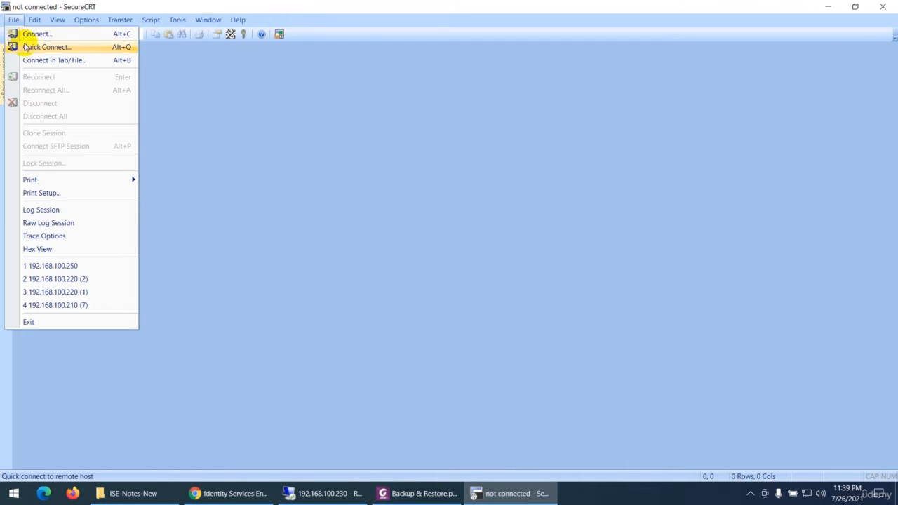
{"action": "left_click", "coordinate": [25, 46]}
{"action": "type", "text": "192.168.100"}
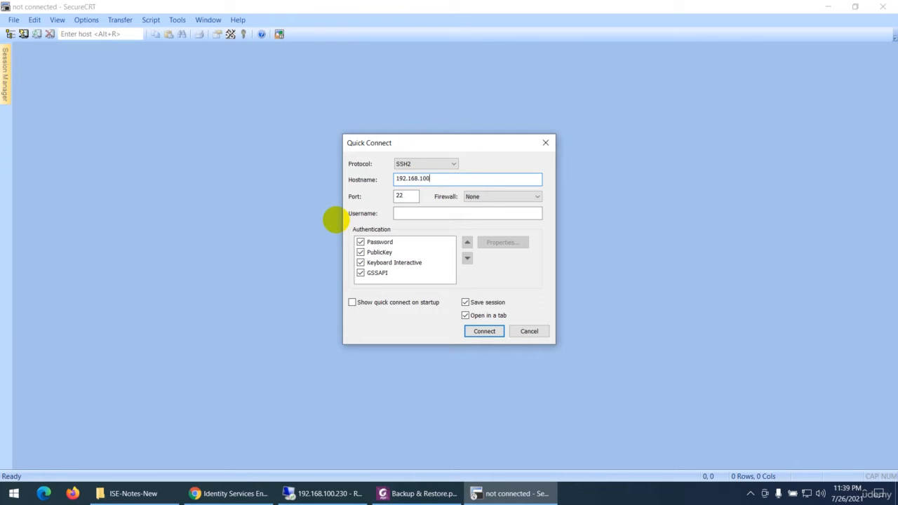
{"action": "key", "text": "Tab"}
{"action": "key", "text": "Tab"}
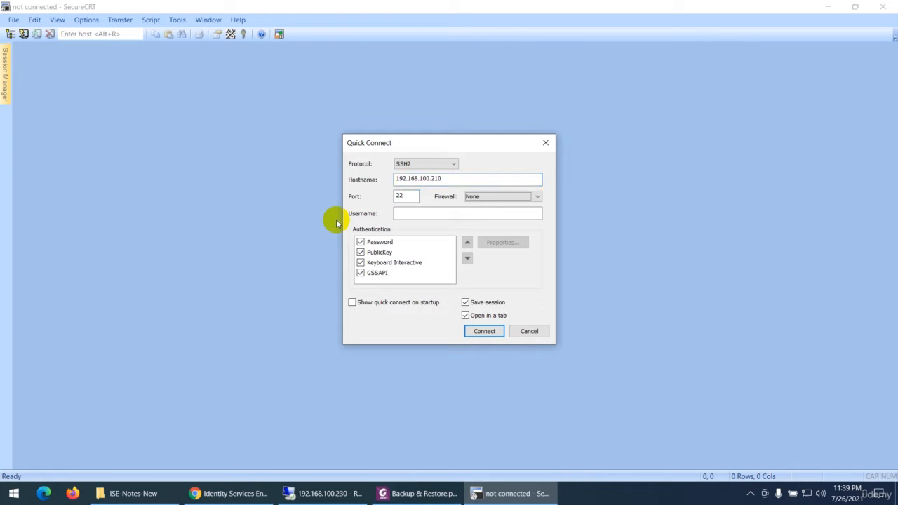
{"action": "key", "text": "Tab"}
{"action": "type", "text": "admin"}
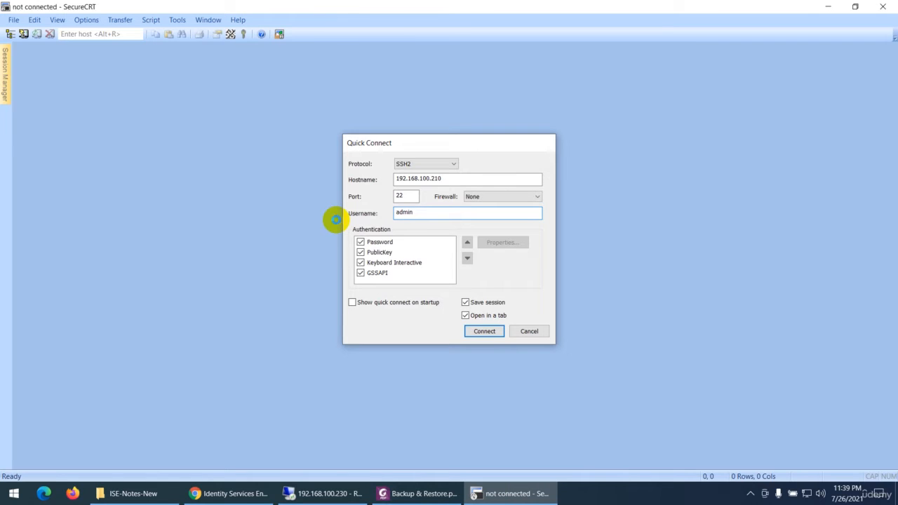
{"action": "key", "text": "Return"}
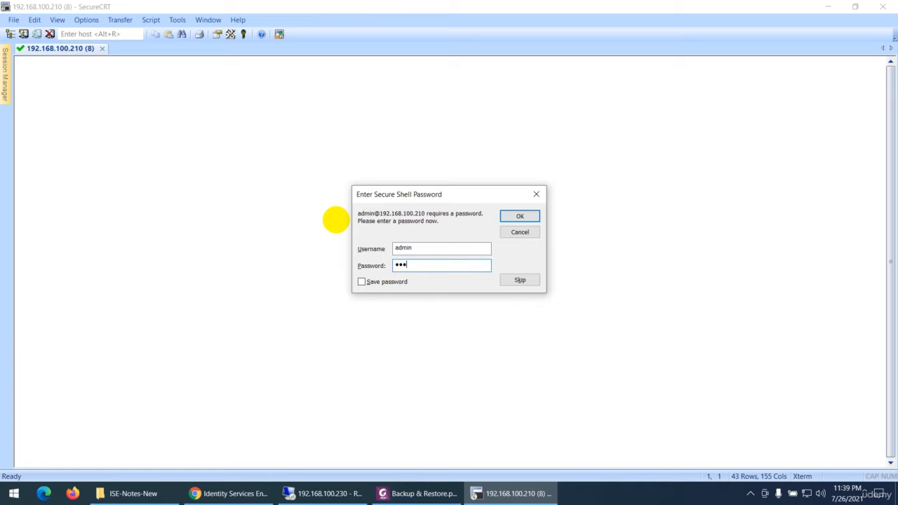
- Try to log in to the SSH session with the admin account password, checking the backup progress in the ISE web page meanwhile
{"action": "type", "text": "•"}
{"action": "key", "text": "Return"}
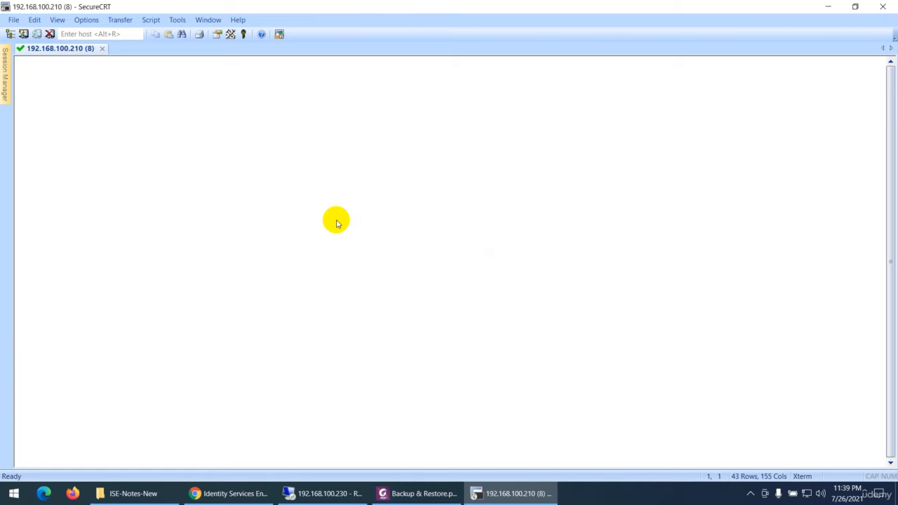
{"action": "left_click", "coordinate": [249, 493]}
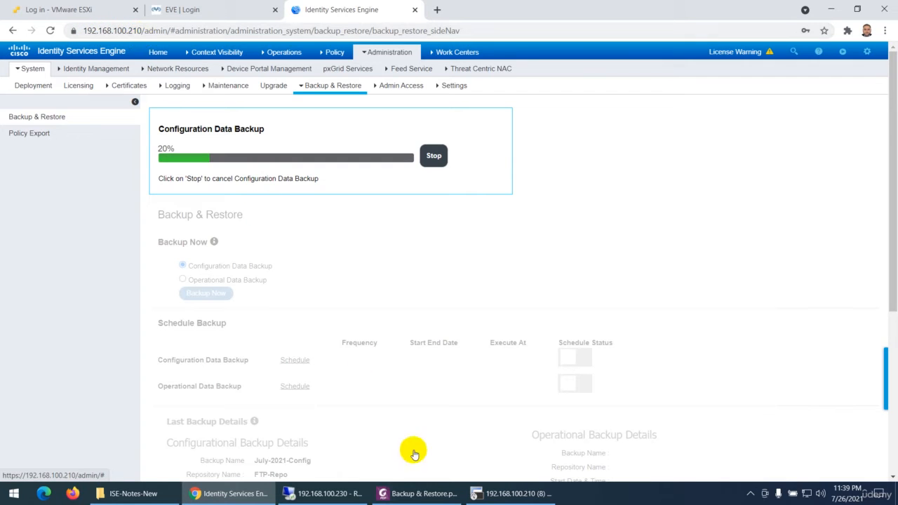
{"action": "left_click", "coordinate": [517, 494]}
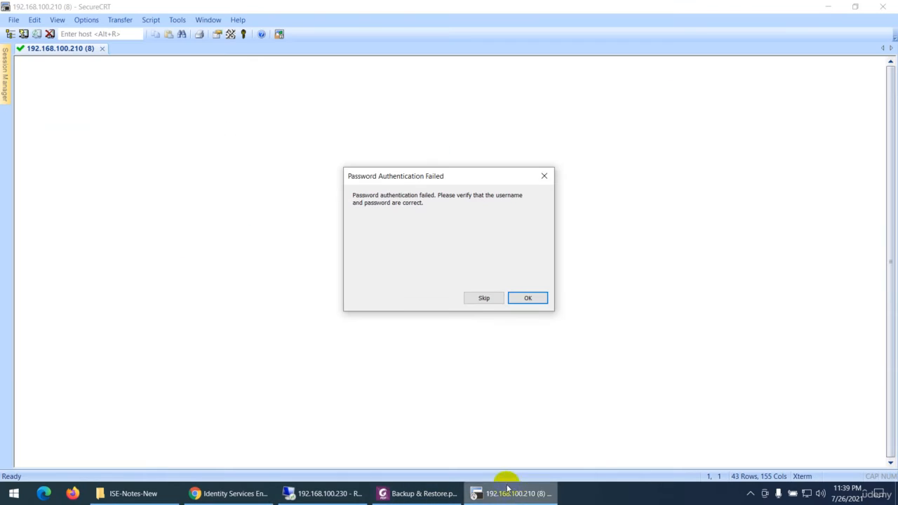
- Dismiss the authentication error and re-enter the admin account password to log in to the ISE command line
{"action": "left_click", "coordinate": [523, 298]}
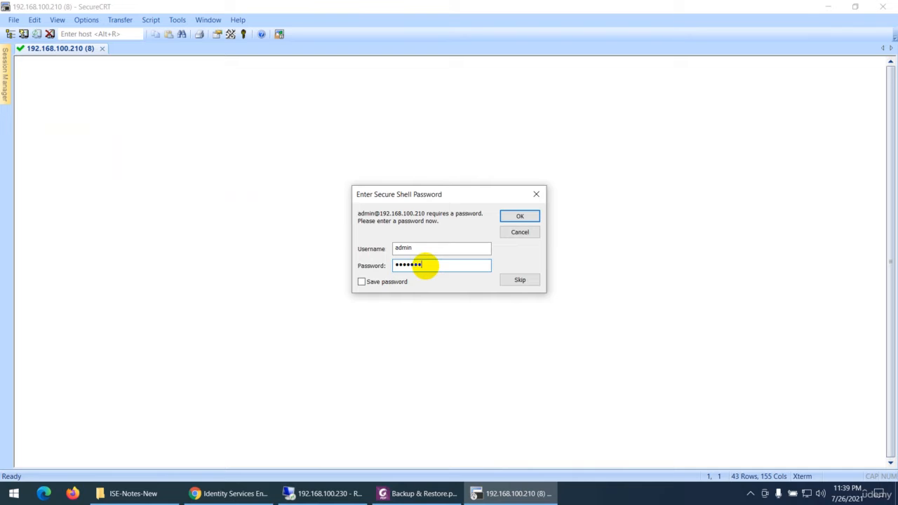
{"action": "key", "text": "Return"}
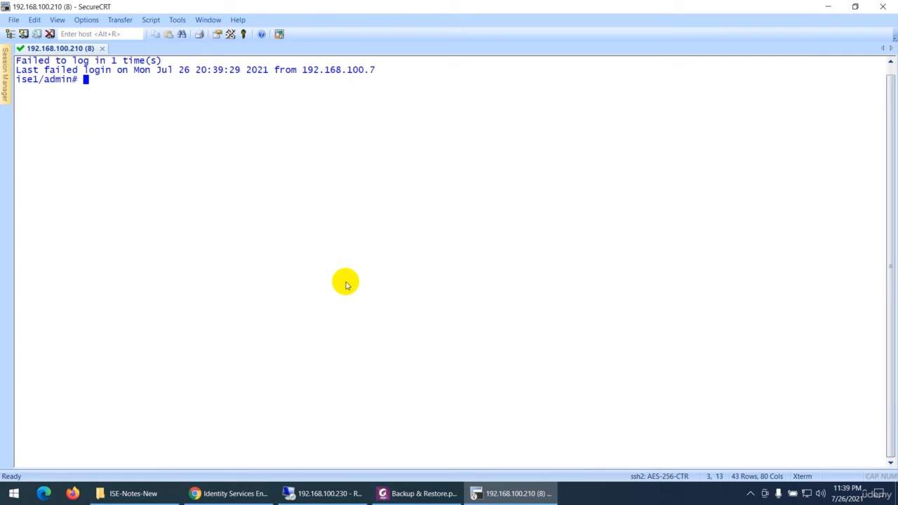
{"action": "key", "text": "Return"}
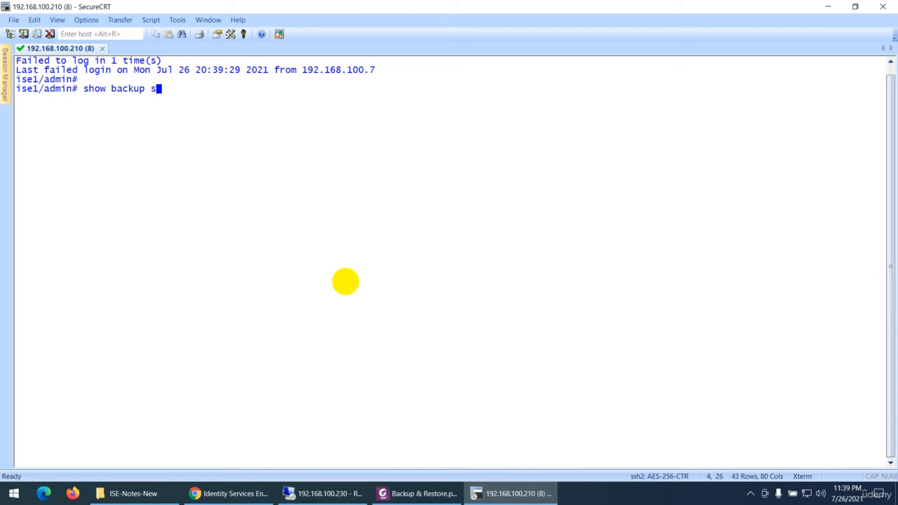
- Run show backup status on the ISE command line
{"action": "type", "text": "show backup s"}
{"action": "key", "text": "Tab"}
{"action": "key", "text": "Return"}
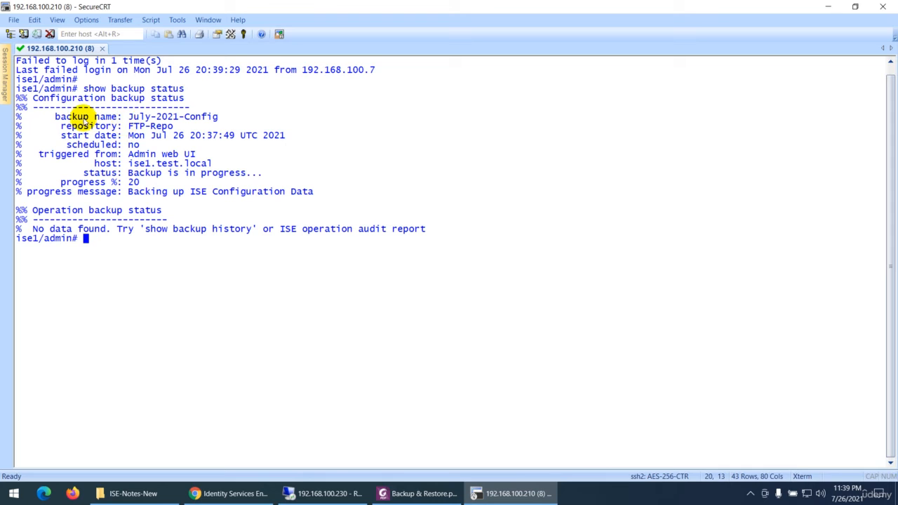
- Compare the backup name, repository and progress in the command output with the ISE web page, and check the Operation backup status section
{"action": "left_click_drag", "start_coordinate": [128, 117], "coordinate": [224, 123]}
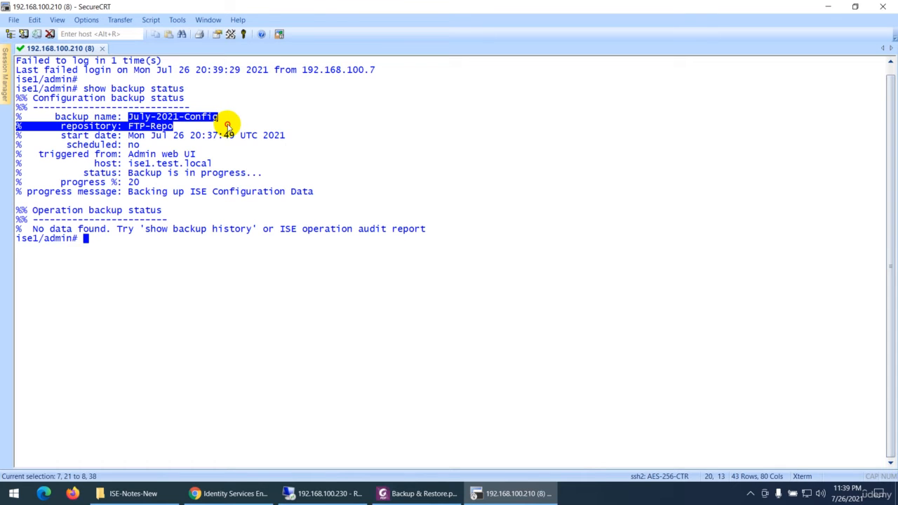
{"action": "left_click", "coordinate": [231, 496]}
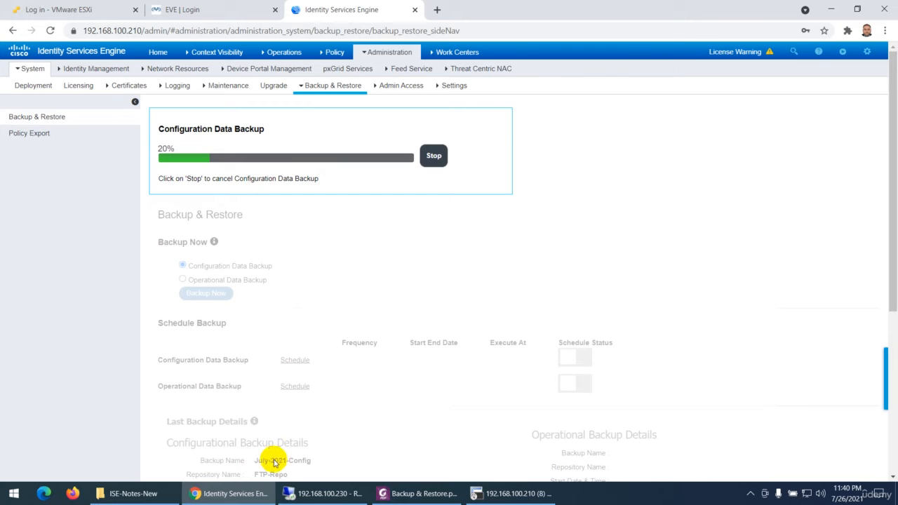
{"action": "left_click", "coordinate": [551, 494]}
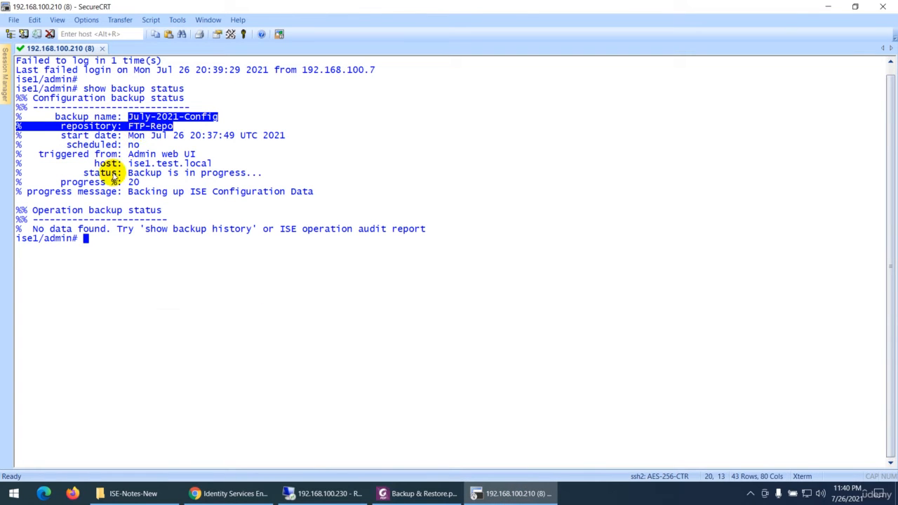
{"action": "left_click_drag", "start_coordinate": [65, 184], "coordinate": [139, 184]}
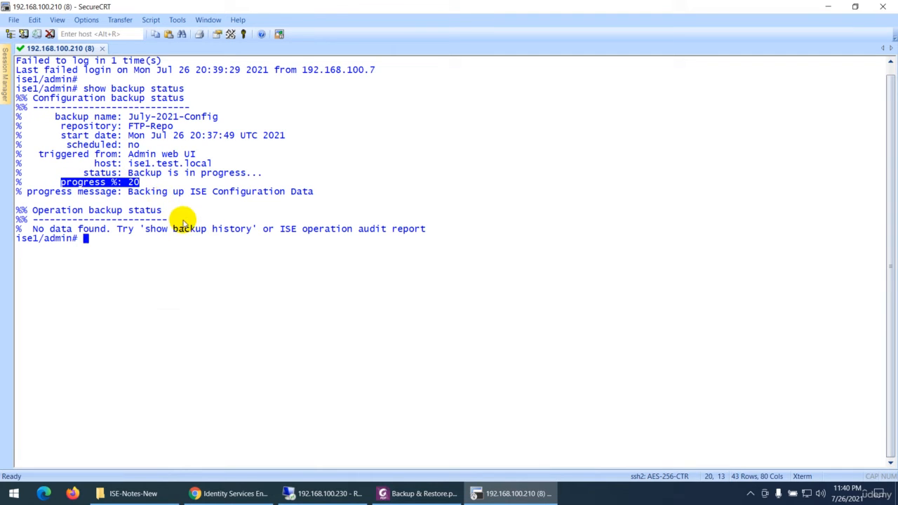
{"action": "left_click_drag", "start_coordinate": [33, 212], "coordinate": [161, 212]}
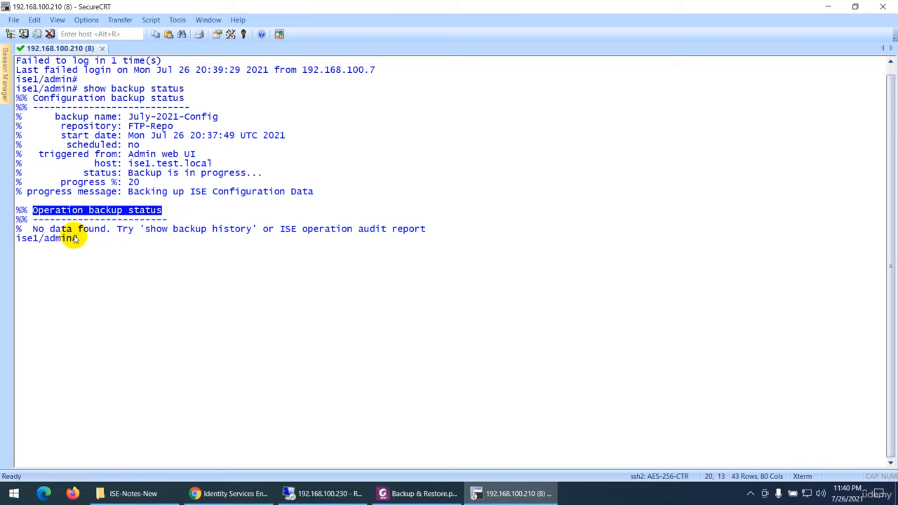
{"action": "left_click_drag", "start_coordinate": [33, 229], "coordinate": [110, 229]}
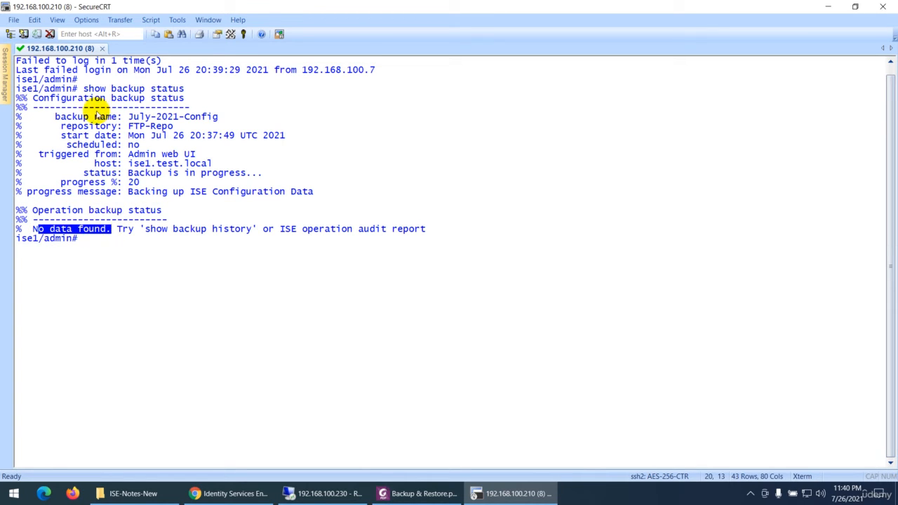
{"action": "left_click_drag", "start_coordinate": [33, 98], "coordinate": [107, 102]}
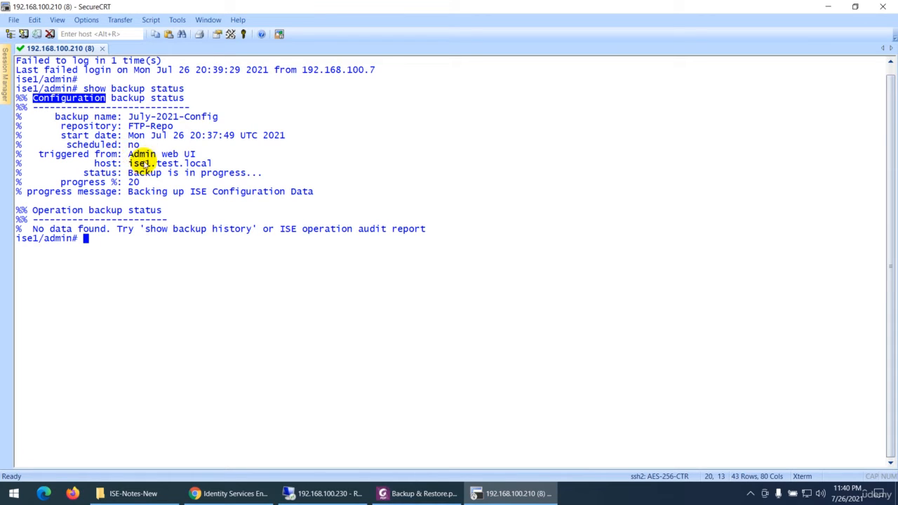
- Return to the ISE web page, decline the LastPass save offer, and review the last backup details and backup file list
{"action": "left_click", "coordinate": [211, 493]}
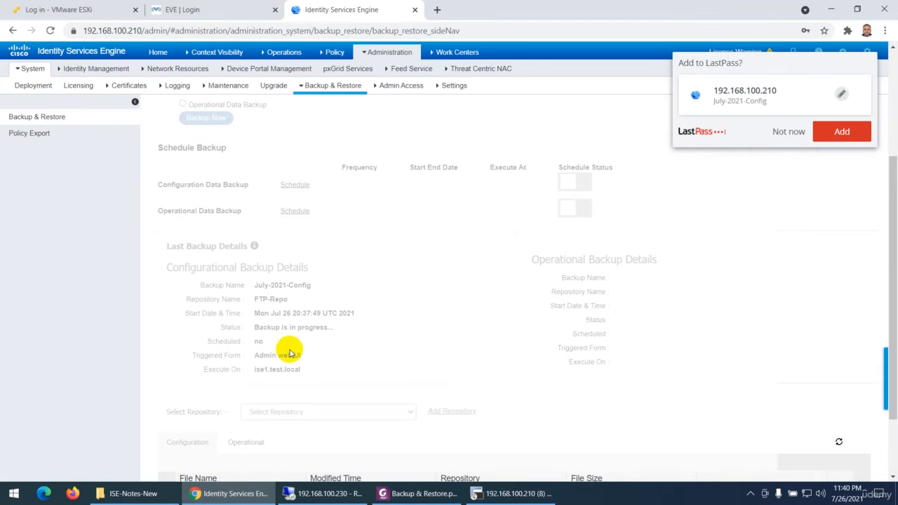
{"action": "left_click", "coordinate": [787, 132]}
{"action": "scroll", "coordinate": [301, 304], "scroll_direction": "down", "scroll_amount": 3}
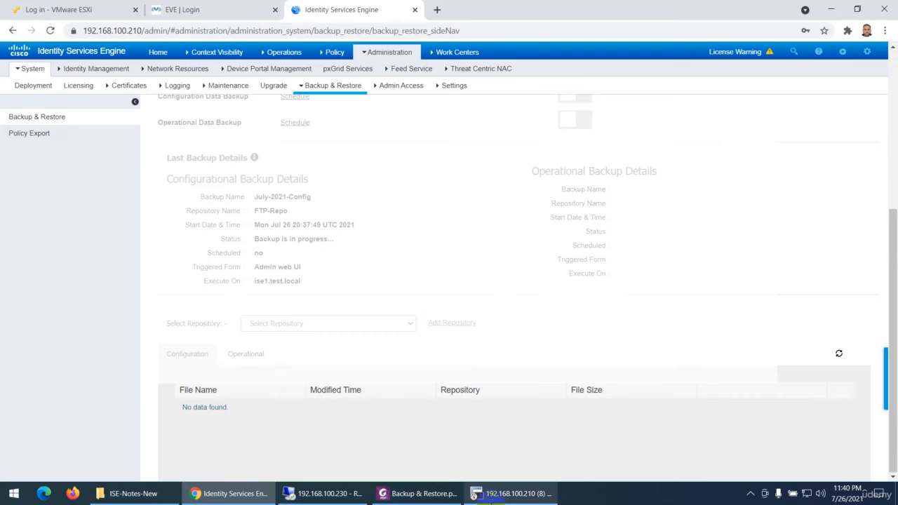
- Switch back to SecureCRT, clear the terminal and run show restore status
{"action": "left_click", "coordinate": [506, 493]}
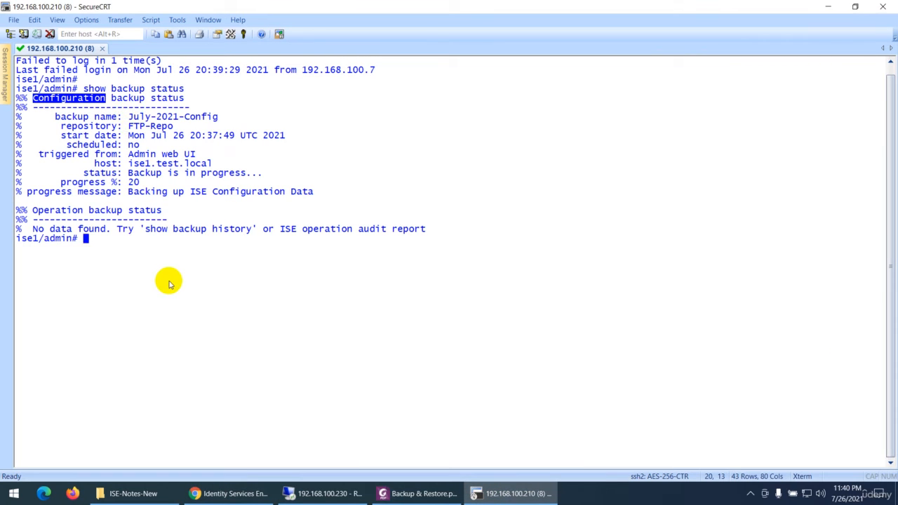
{"action": "key", "text": "ctrl+l"}
{"action": "key", "text": "Return"}
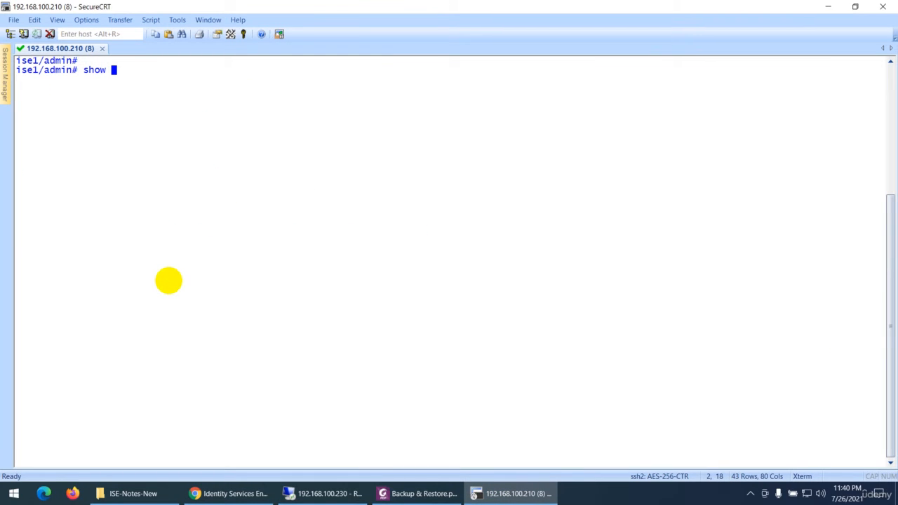
{"action": "type", "text": "show restore status"}
{"action": "key", "text": "Return"}
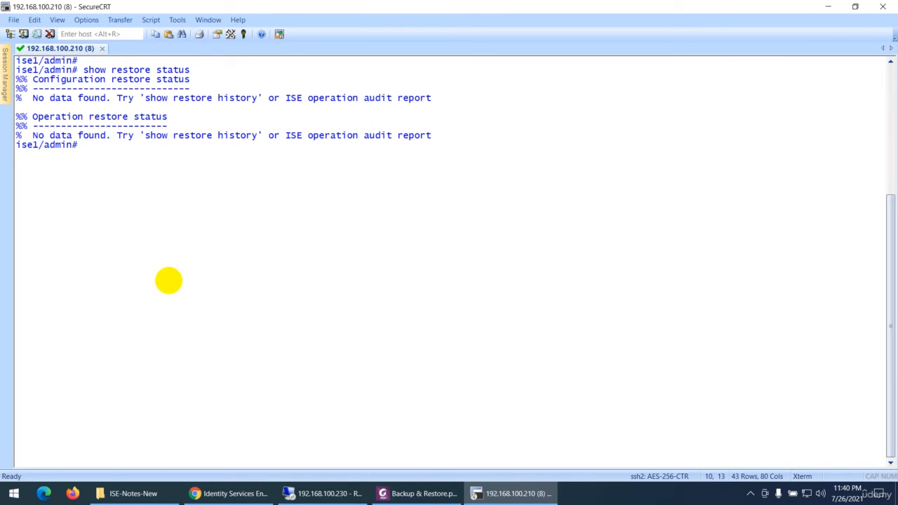
- Run show backup history on the ISE command line and examine the listed backup file name and repository
{"action": "key", "text": "Up"}
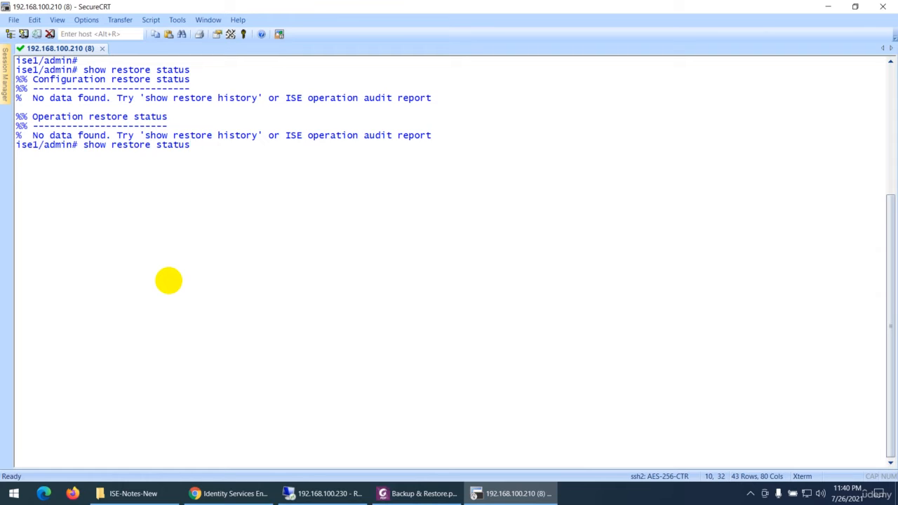
{"action": "key", "text": "BackSpace"}
{"action": "key", "text": "BackSpace"}
{"action": "key", "text": "BackSpace"}
{"action": "key", "text": "BackSpace"}
{"action": "key", "text": "BackSpace"}
{"action": "key", "text": "BackSpace"}
{"action": "key", "text": "BackSpace"}
{"action": "key", "text": "BackSpace"}
{"action": "key", "text": "BackSpace"}
{"action": "key", "text": "BackSpace"}
{"action": "key", "text": "BackSpace"}
{"action": "key", "text": "BackSpace"}
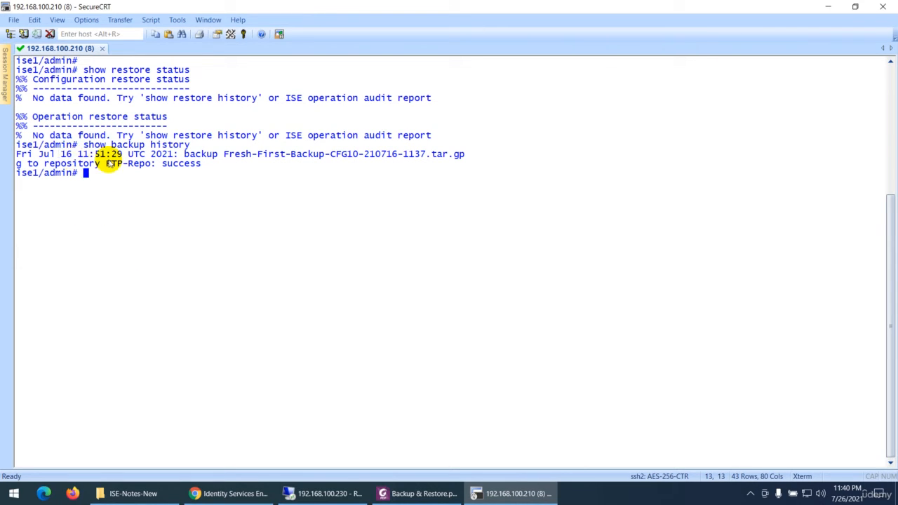
{"action": "left_click_drag", "start_coordinate": [182, 154], "coordinate": [424, 154]}
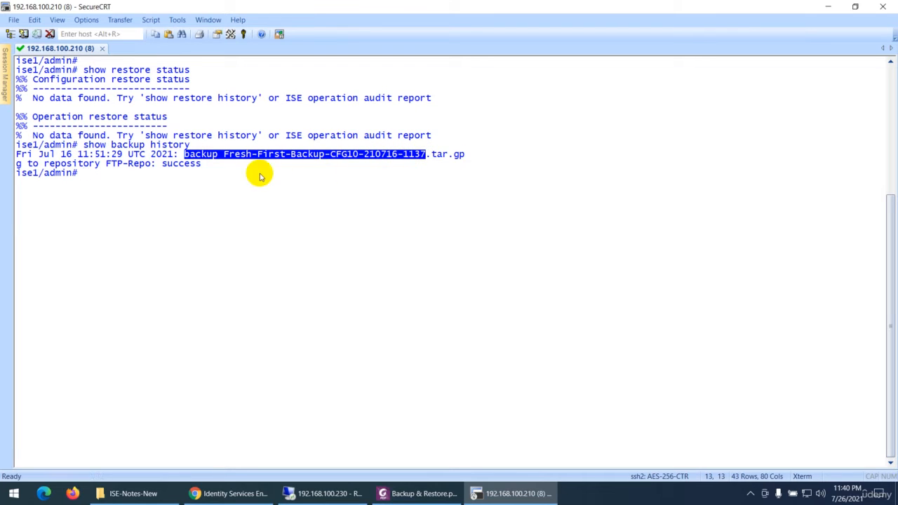
{"action": "left_click_drag", "start_coordinate": [94, 163], "coordinate": [150, 170]}
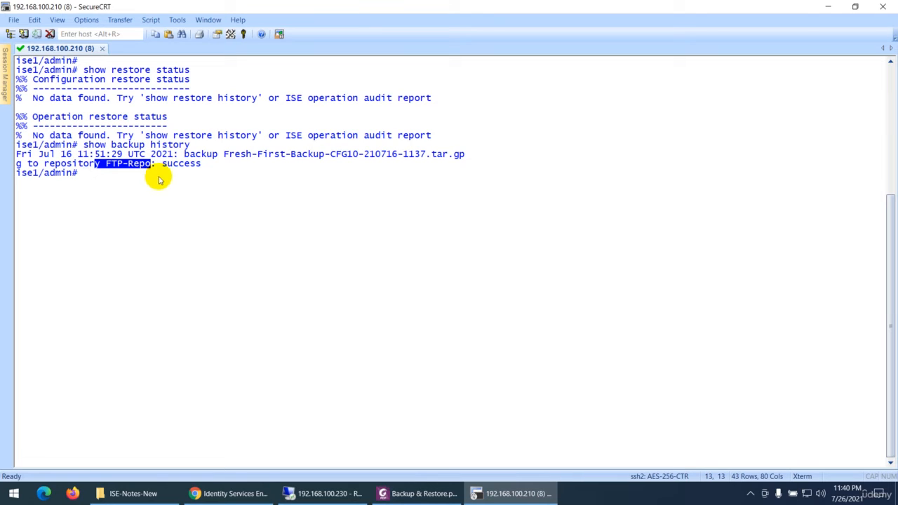
{"action": "left_click_drag", "start_coordinate": [221, 156], "coordinate": [457, 155]}
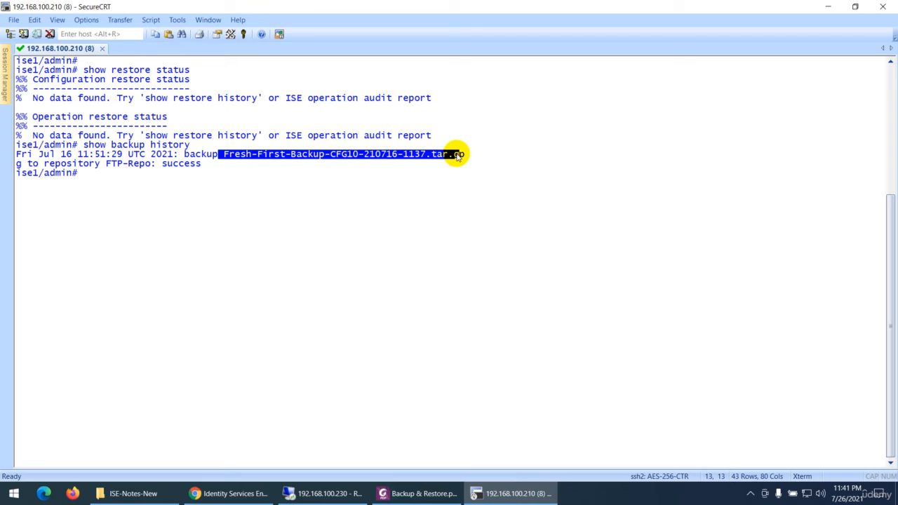
{"action": "left_click", "coordinate": [221, 188]}
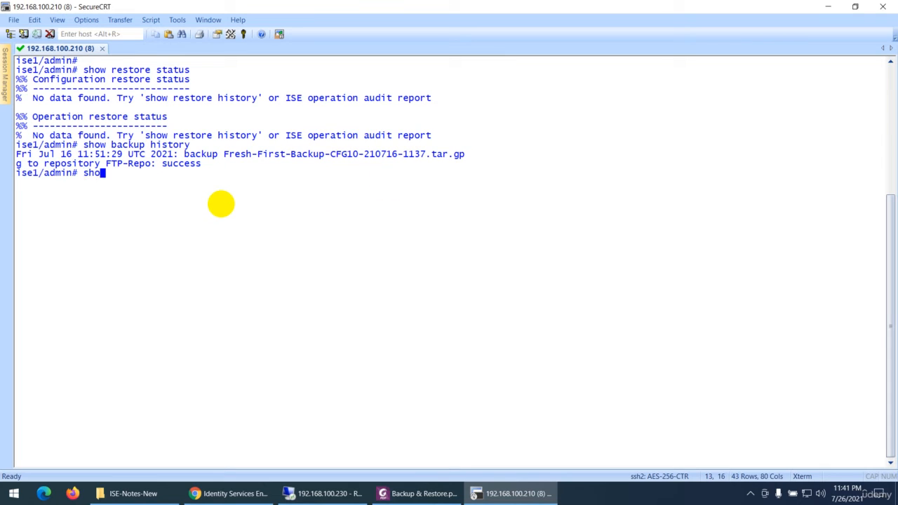
- Run show restore history on the ISE command line
{"action": "type", "text": "show restore history"}
{"action": "key", "text": "Return"}
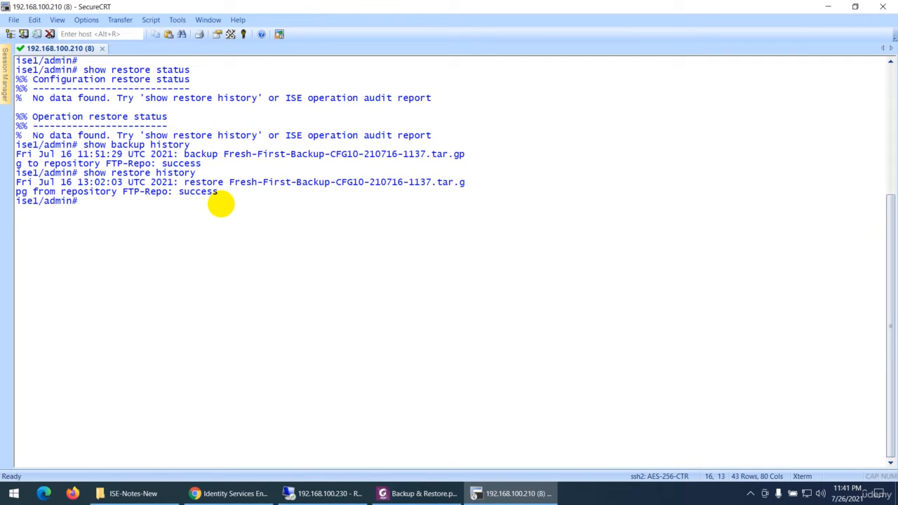
- Clear the terminal, run show backup status again and check the configuration backup's progress percentage
{"action": "key", "text": "ctrl+l"}
{"action": "key", "text": "Return"}
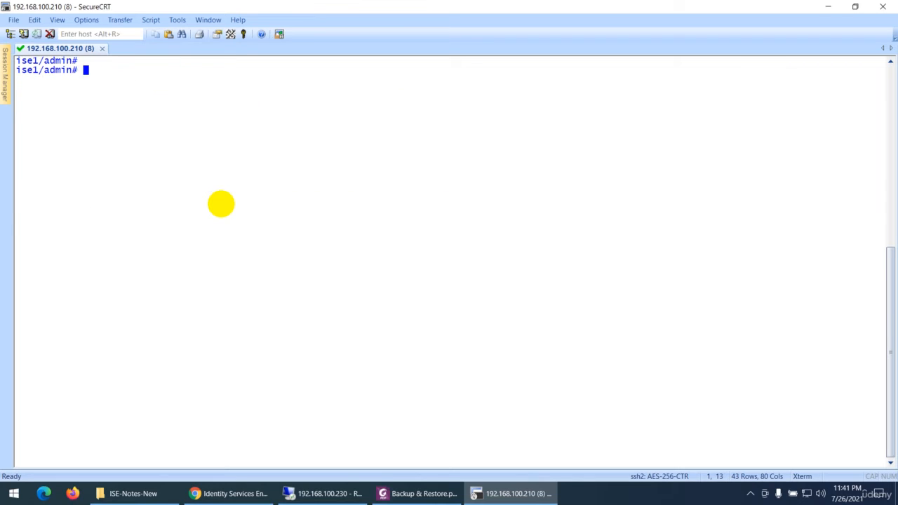
{"action": "key", "text": "Return"}
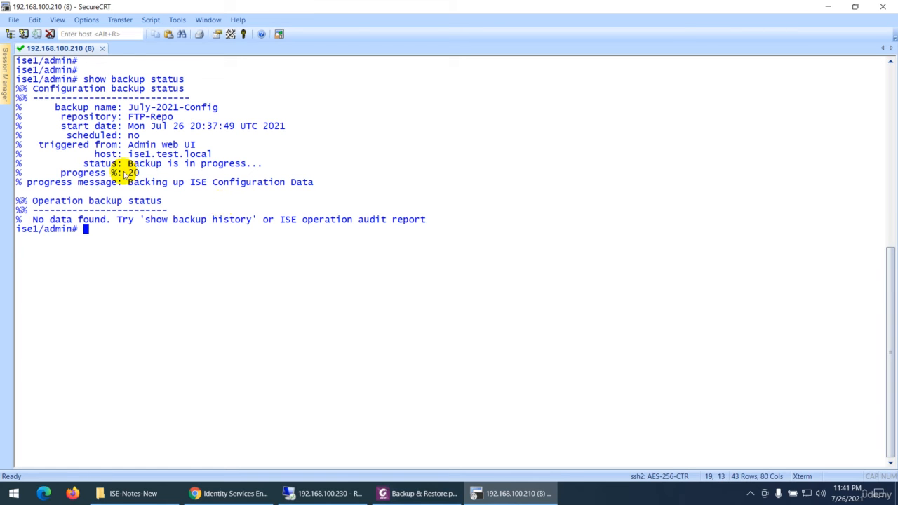
{"action": "left_click_drag", "start_coordinate": [131, 173], "coordinate": [96, 172]}
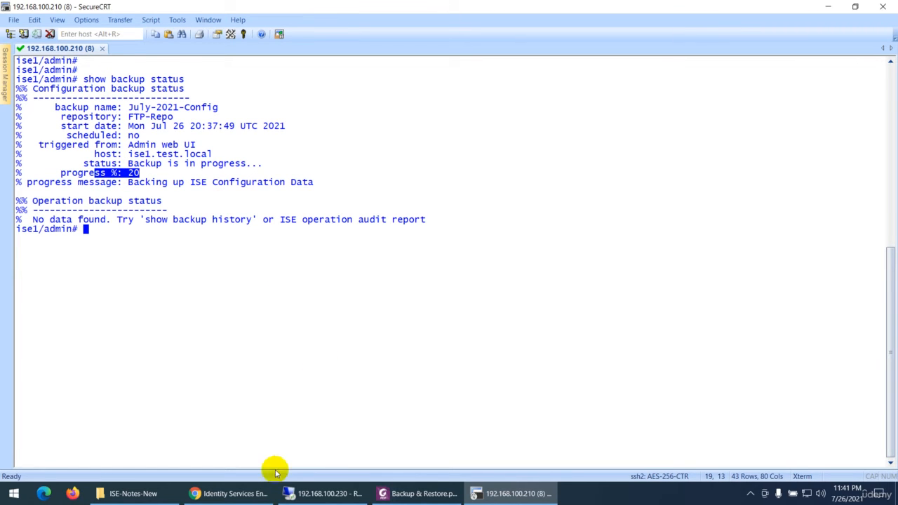
- Switch to the ISE web page, monitor the configuration backup's progress there and review the last backup details for July-2021-Config
{"action": "left_click", "coordinate": [227, 496]}
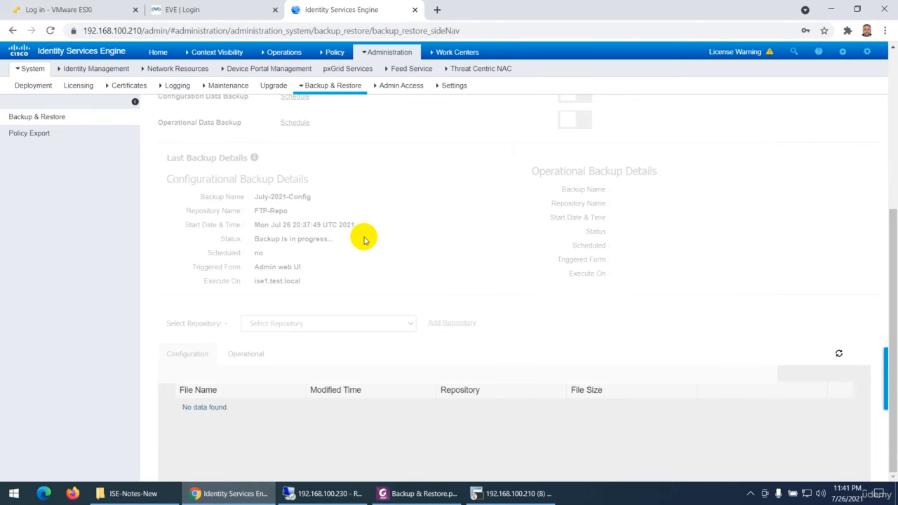
{"action": "left_click", "coordinate": [507, 499]}
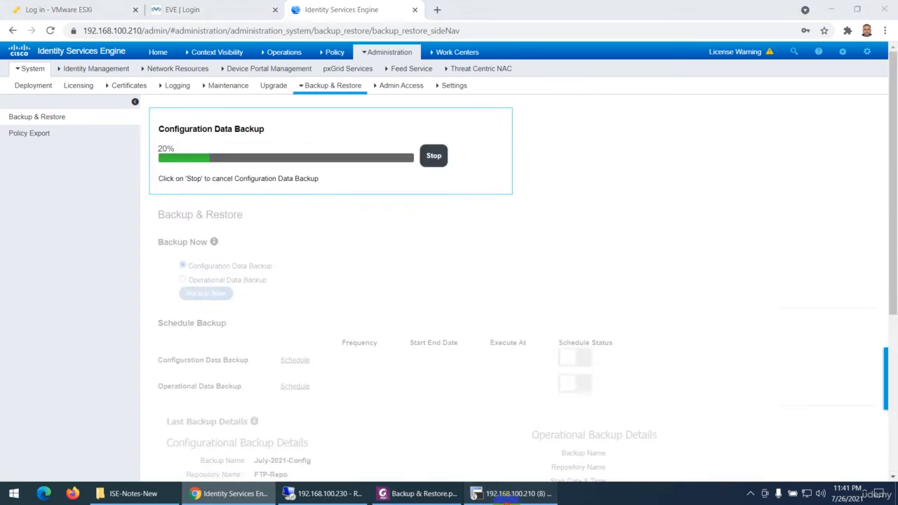
{"action": "left_click", "coordinate": [508, 500]}
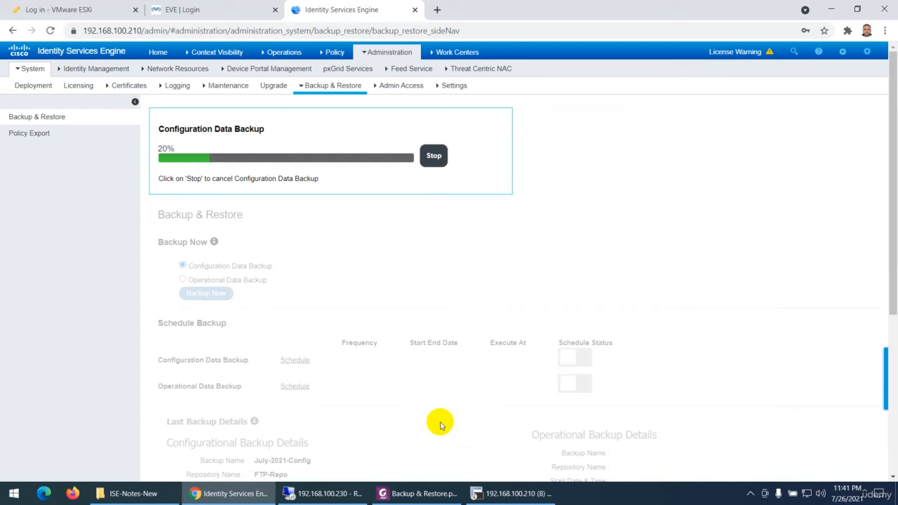
{"action": "left_click", "coordinate": [514, 493]}
{"action": "key", "text": "alt+Tab"}
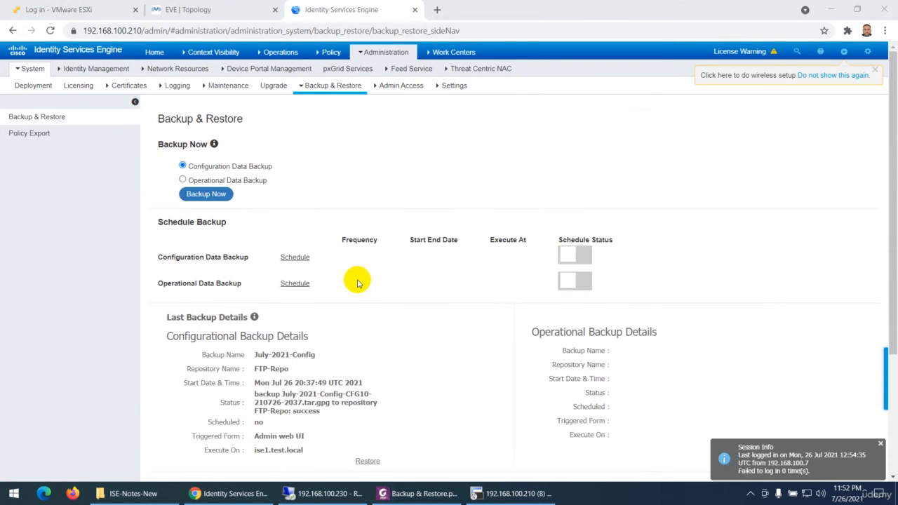
{"action": "scroll", "coordinate": [356, 283], "scroll_direction": "down", "scroll_amount": 3}
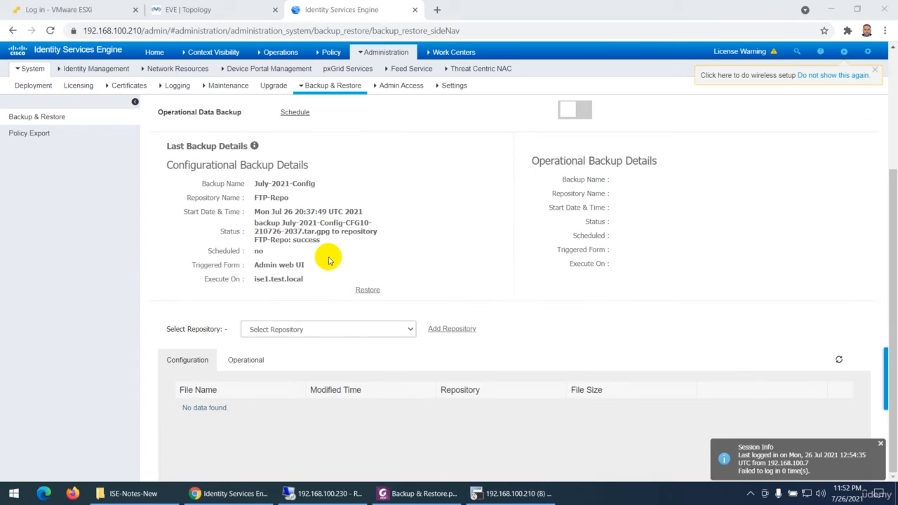
{"action": "scroll", "coordinate": [327, 255], "scroll_direction": "up", "scroll_amount": 2}
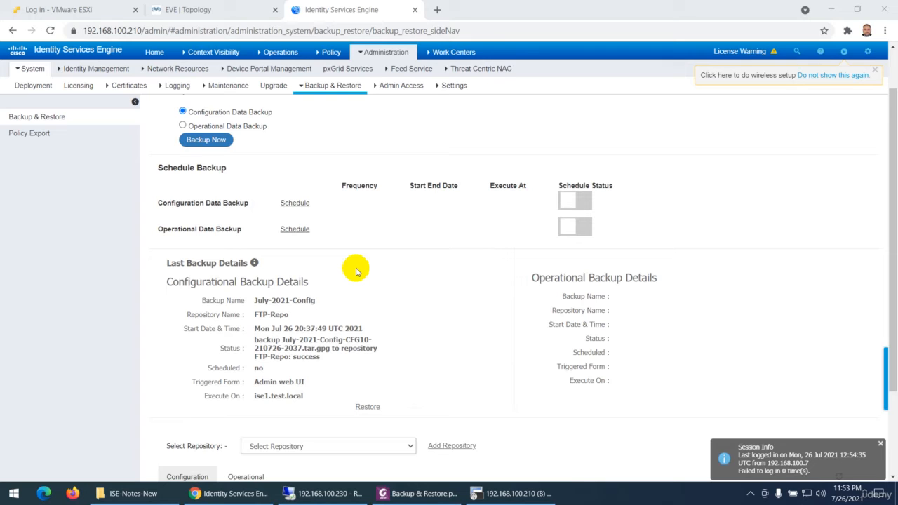
{"action": "scroll", "coordinate": [356, 271], "scroll_direction": "up", "scroll_amount": 1}
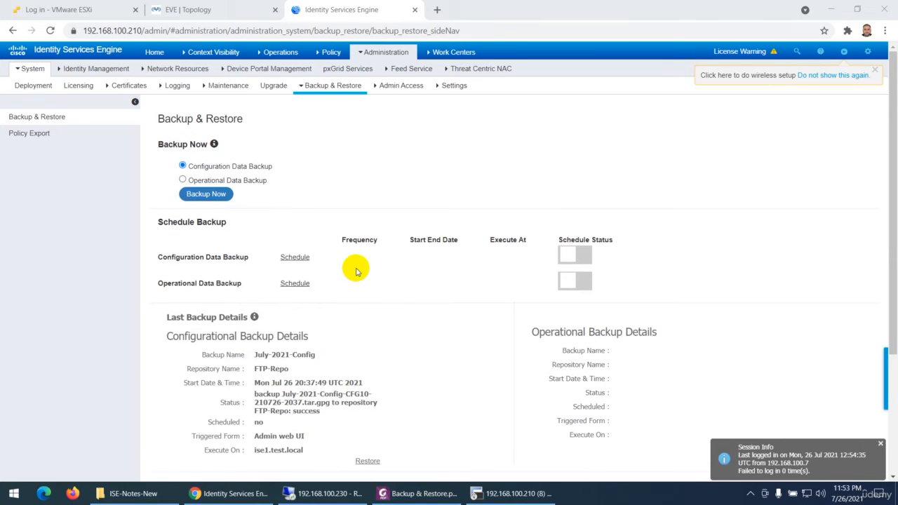
- Locate the SRV server in the EVE topology, and return to the last backup details on the ISE page
{"action": "left_click", "coordinate": [197, 10]}
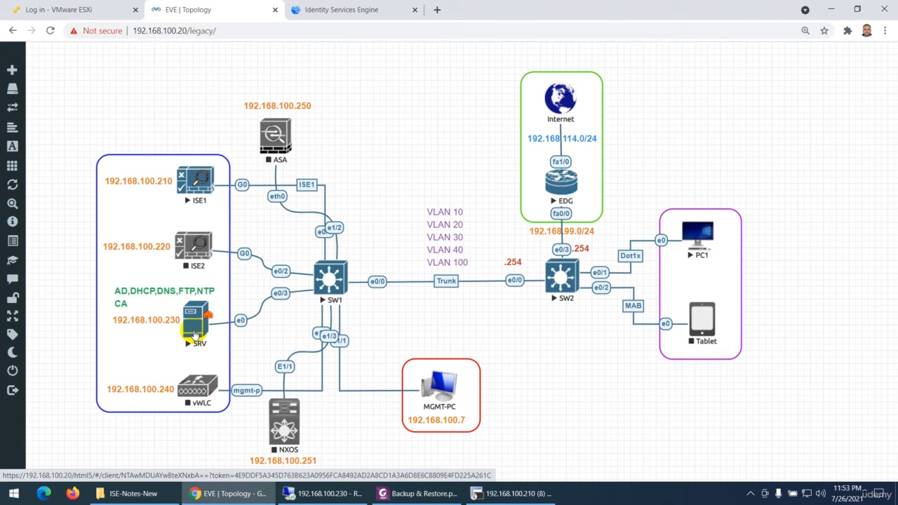
{"action": "left_click", "coordinate": [345, 14]}
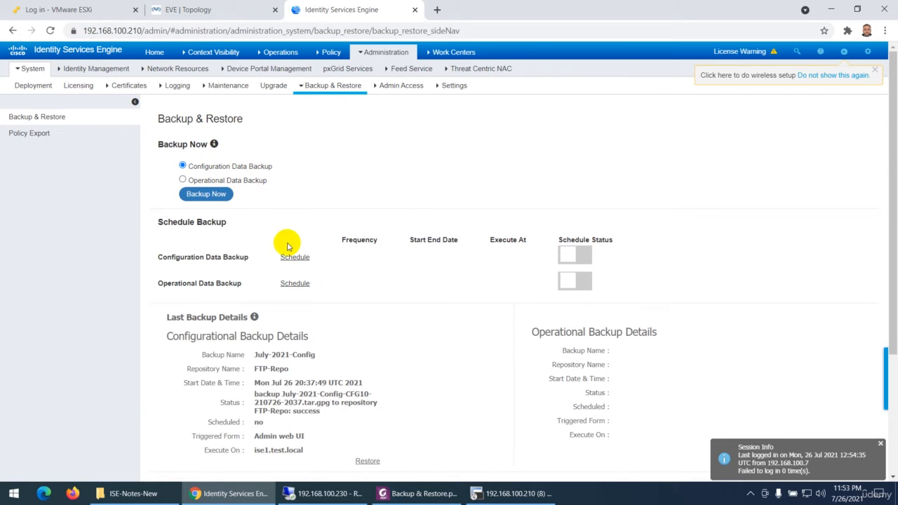
{"action": "scroll", "coordinate": [311, 344], "scroll_direction": "down", "scroll_amount": 3}
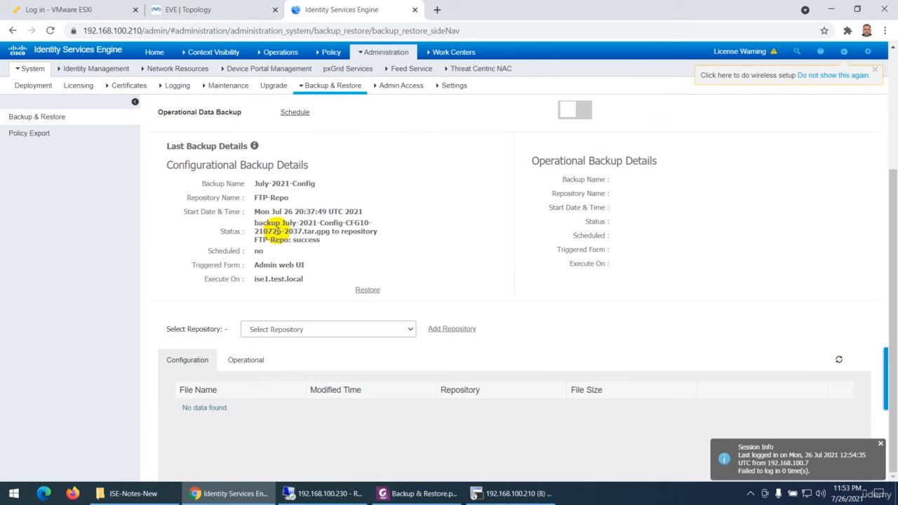
- Switch to SecureCRT, rerun show backup status on a cleared screen, and check the backup's status and name
{"action": "left_click", "coordinate": [500, 495]}
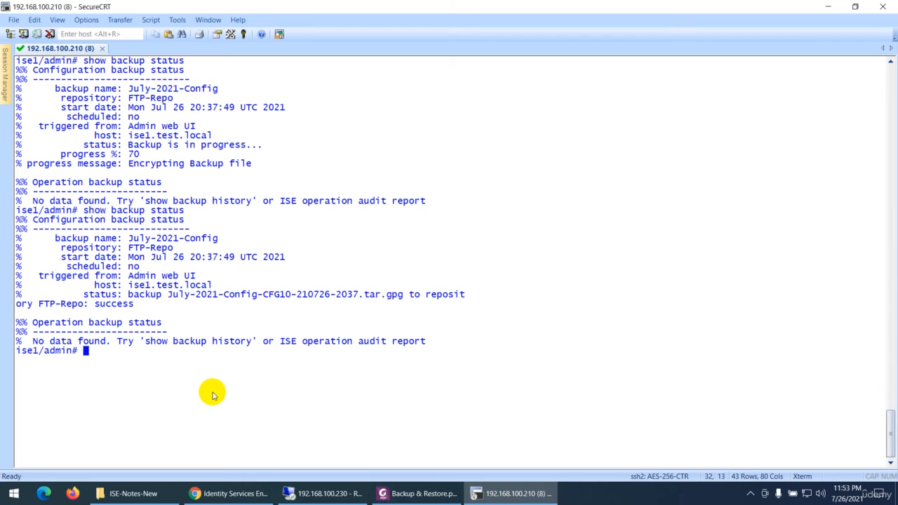
{"action": "key", "text": "ctrl+l"}
{"action": "key", "text": "Up"}
{"action": "key", "text": "Return"}
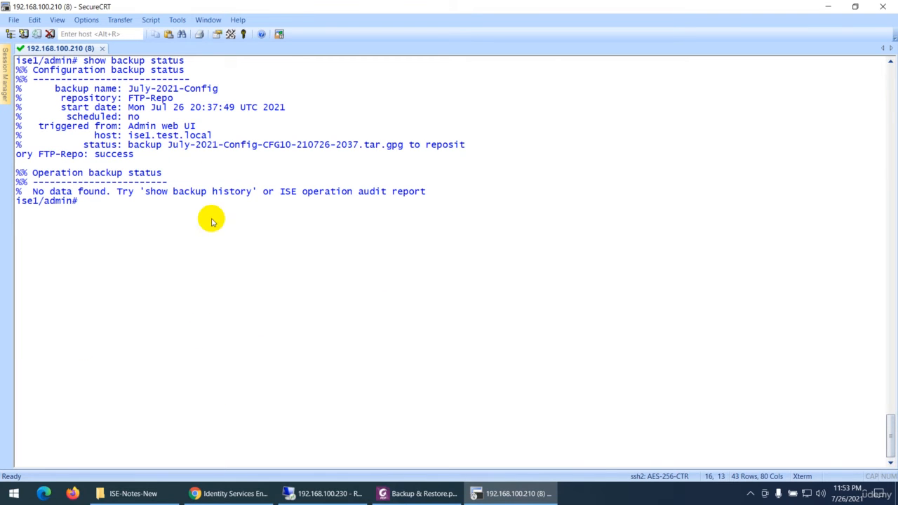
{"action": "left_click_drag", "start_coordinate": [94, 154], "coordinate": [134, 155]}
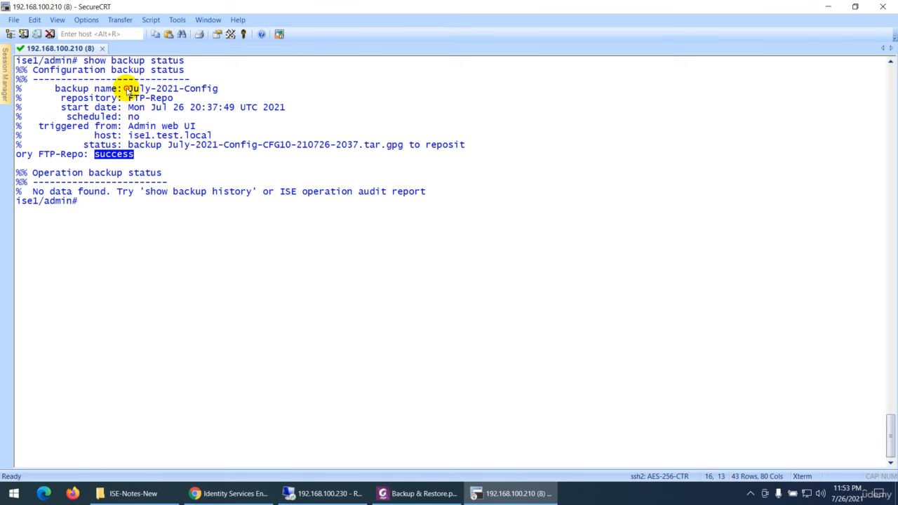
{"action": "left_click_drag", "start_coordinate": [124, 91], "coordinate": [201, 89]}
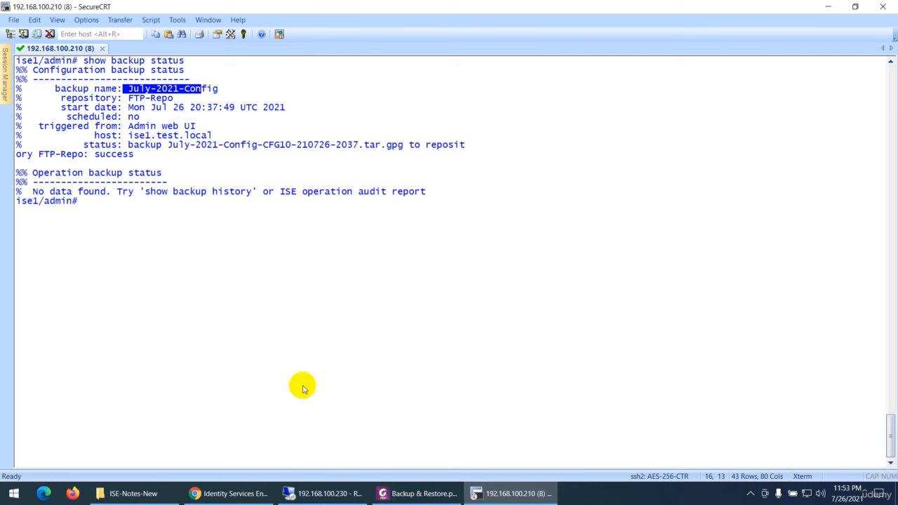
- Check the ISE-BK folder on the 192.168.100.230 remote desktop for the backup file, and return to the ISE web page
{"action": "left_click", "coordinate": [306, 493]}
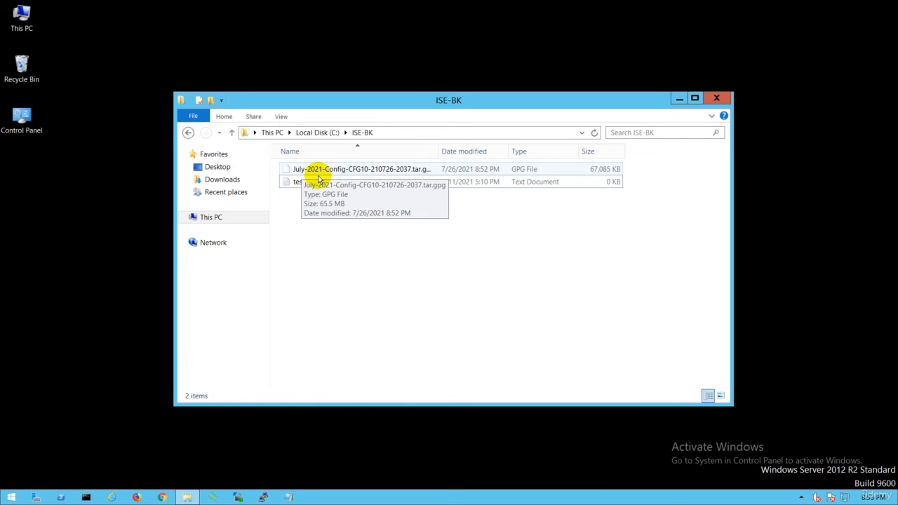
{"action": "mouse_move", "coordinate": [535, 13]}
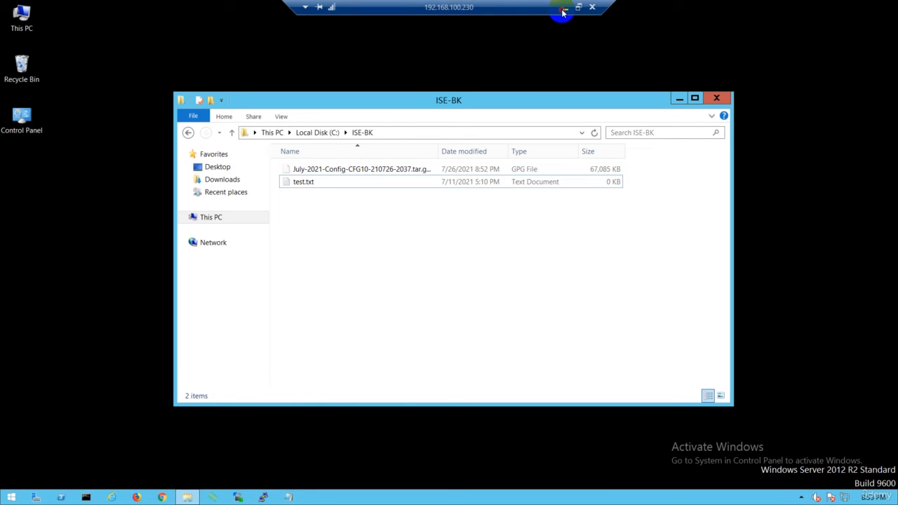
{"action": "left_click", "coordinate": [562, 10]}
{"action": "left_click", "coordinate": [237, 493]}
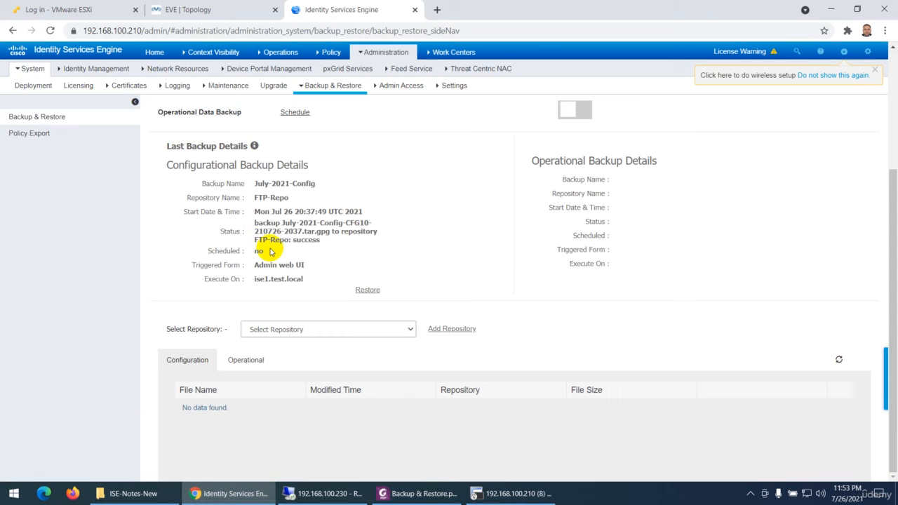
- Select Operational Data Backup and open the form for backing it up now
{"action": "scroll", "coordinate": [270, 231], "scroll_direction": "up", "scroll_amount": 3}
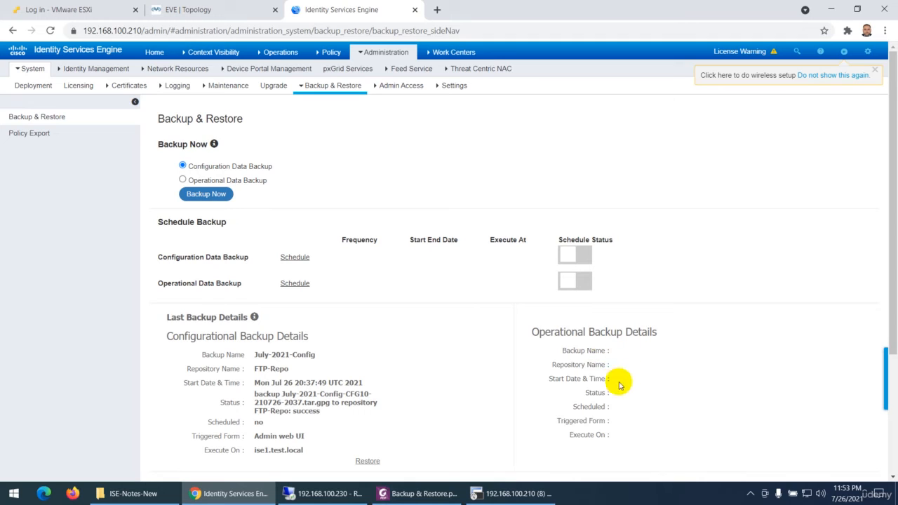
{"action": "left_click", "coordinate": [182, 179]}
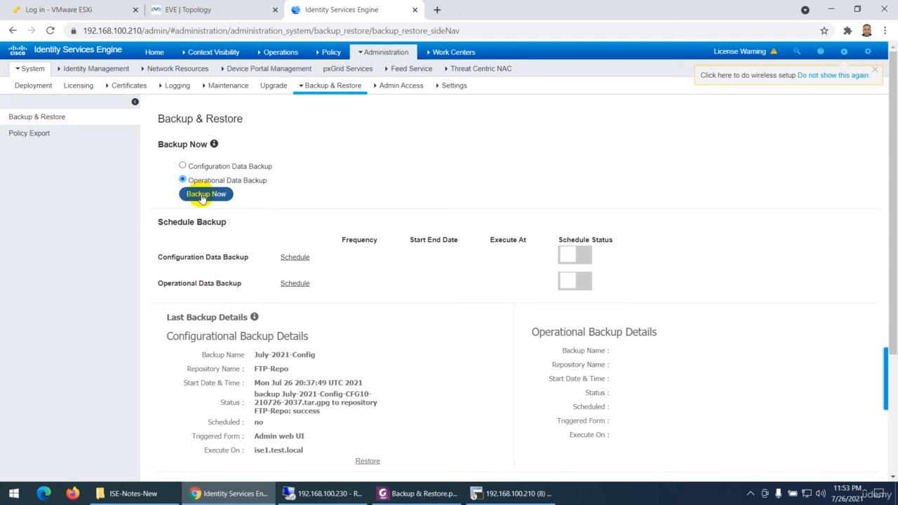
{"action": "left_click", "coordinate": [205, 194]}
- Name the operational data backup July-2021-OPT, keeping FTP-Repo as its repository
{"action": "left_click", "coordinate": [382, 108]}
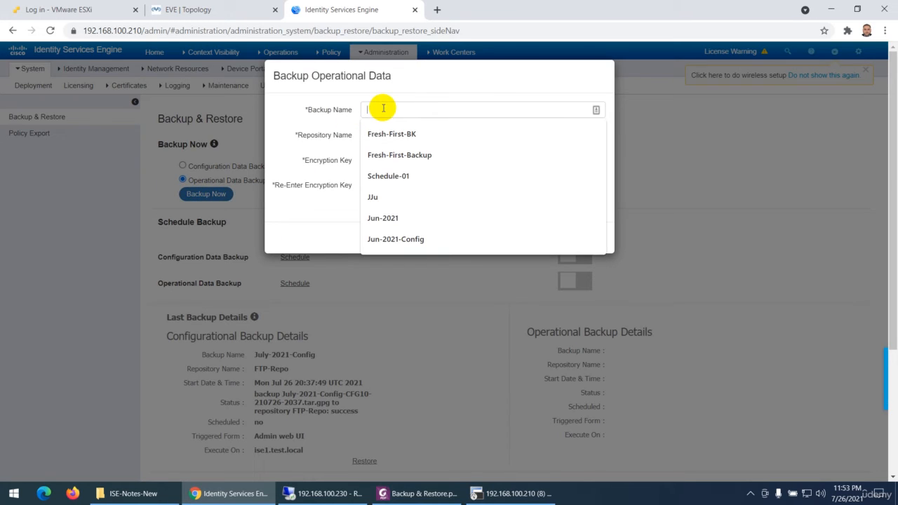
{"action": "type", "text": "July"}
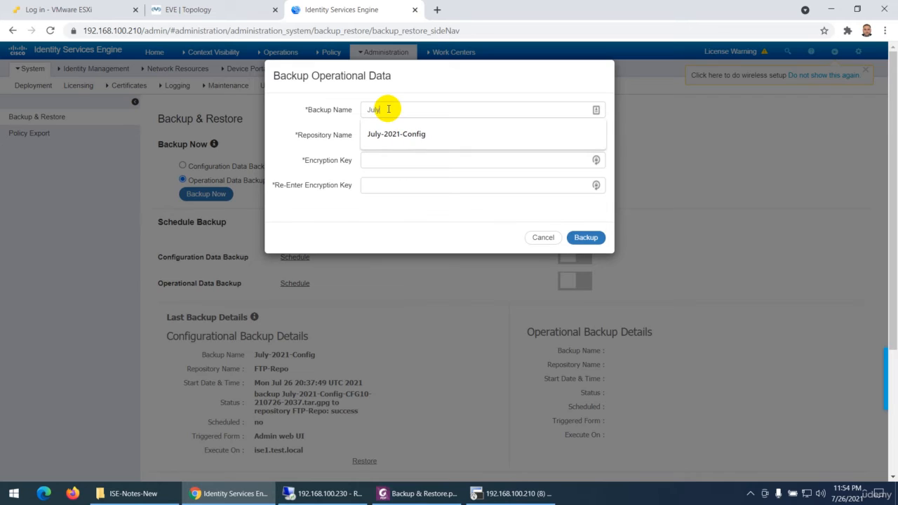
{"action": "key", "text": "Down"}
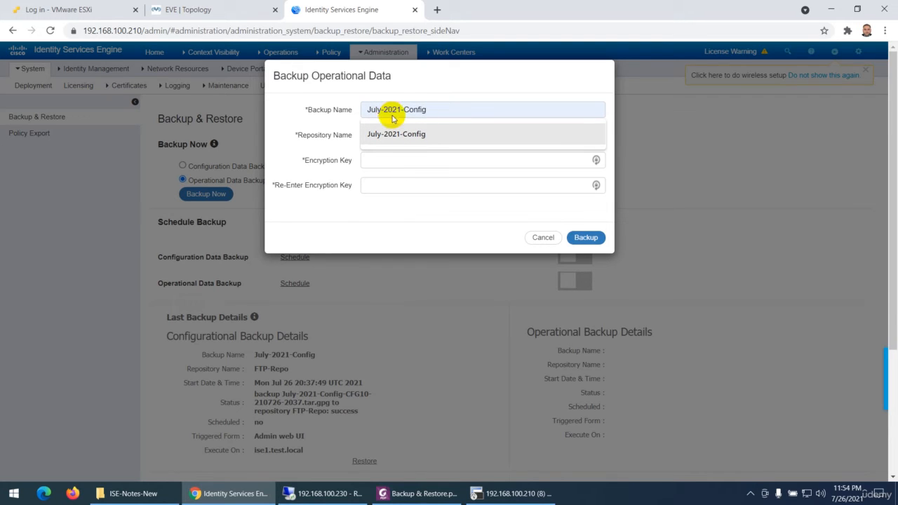
{"action": "left_click", "coordinate": [438, 110]}
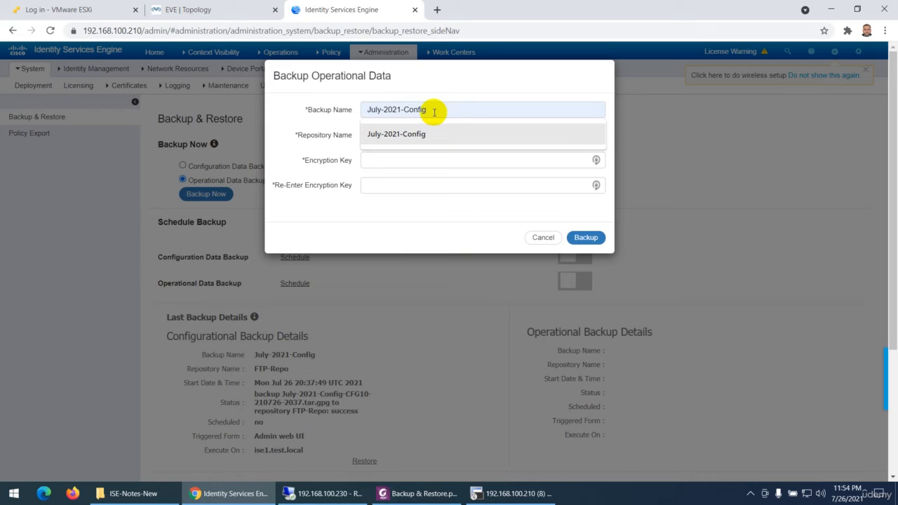
{"action": "left_click", "coordinate": [411, 134]}
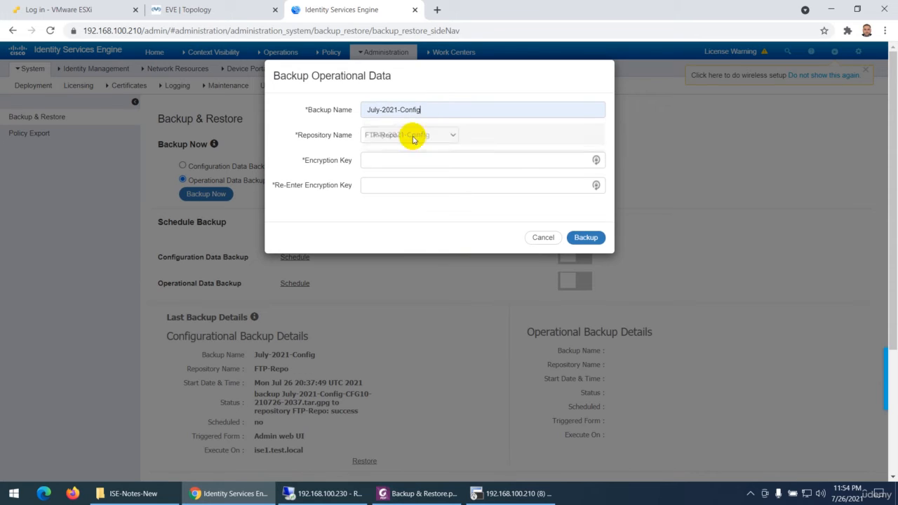
{"action": "key", "text": "BackSpace"}
{"action": "key", "text": "BackSpace"}
{"action": "key", "text": "BackSpace"}
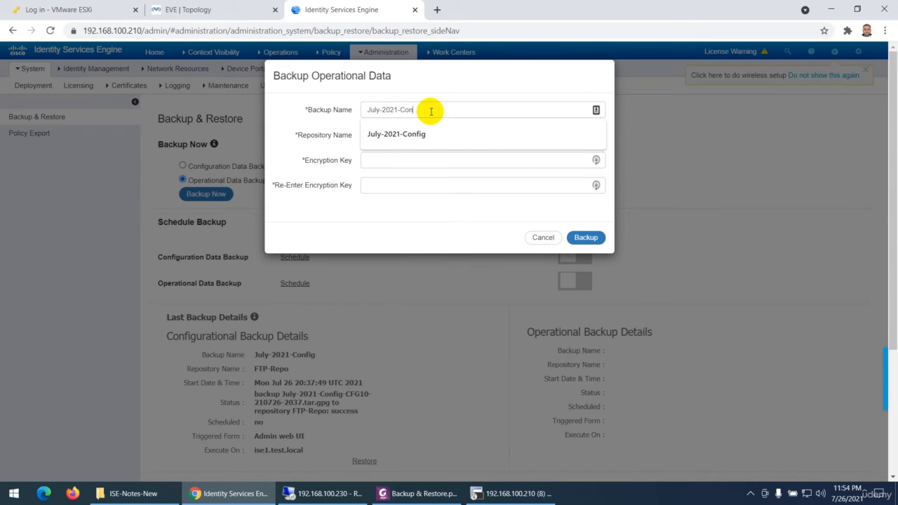
{"action": "type", "text": "OPT"}
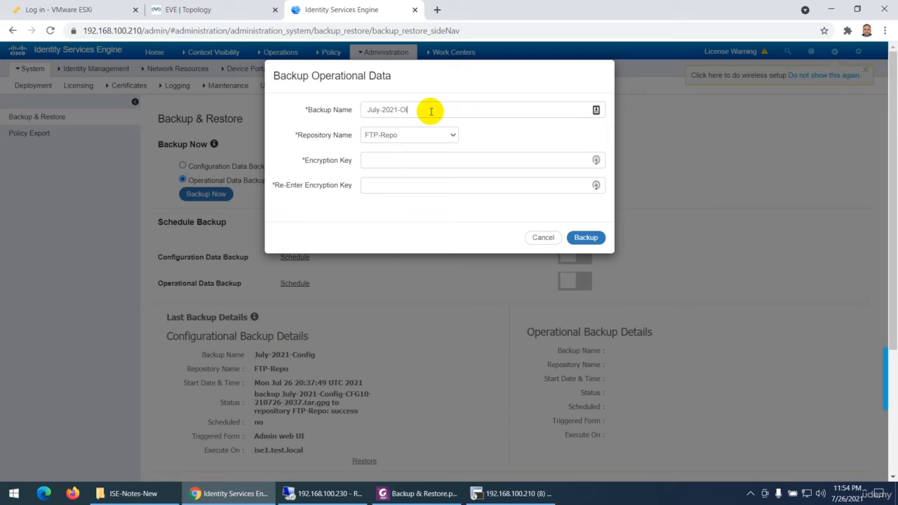
- Enter and re-enter the encryption key for the operational data backup, and start the backup
{"action": "left_click", "coordinate": [391, 161]}
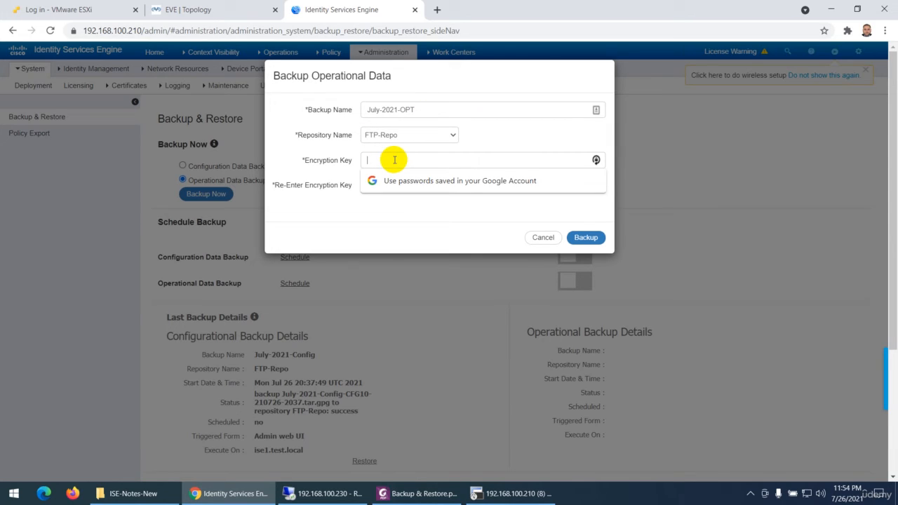
{"action": "type", "text": "•"}
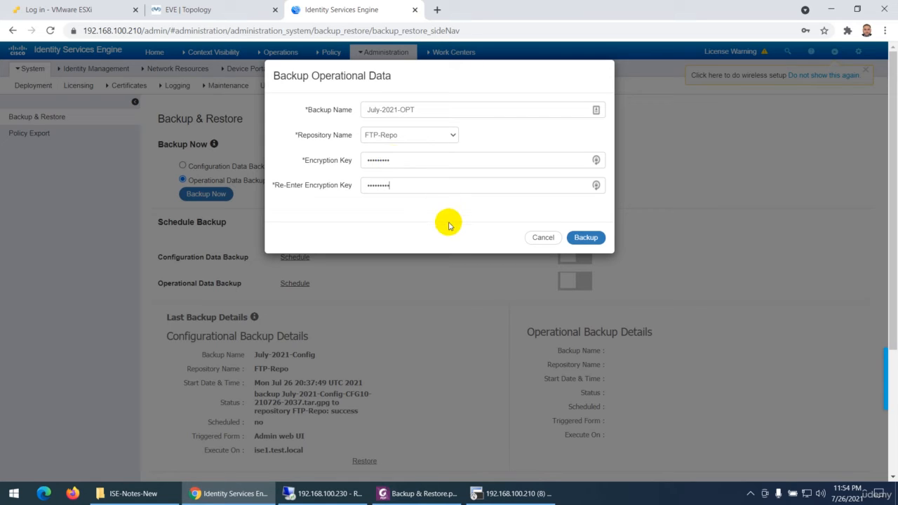
{"action": "left_click", "coordinate": [584, 237]}
- Switch to the Backup & Restore PDF in Foxit PhantomPDF, and review its Configuration Backup and Operational Backup descriptions on the first page
{"action": "left_click", "coordinate": [397, 492]}
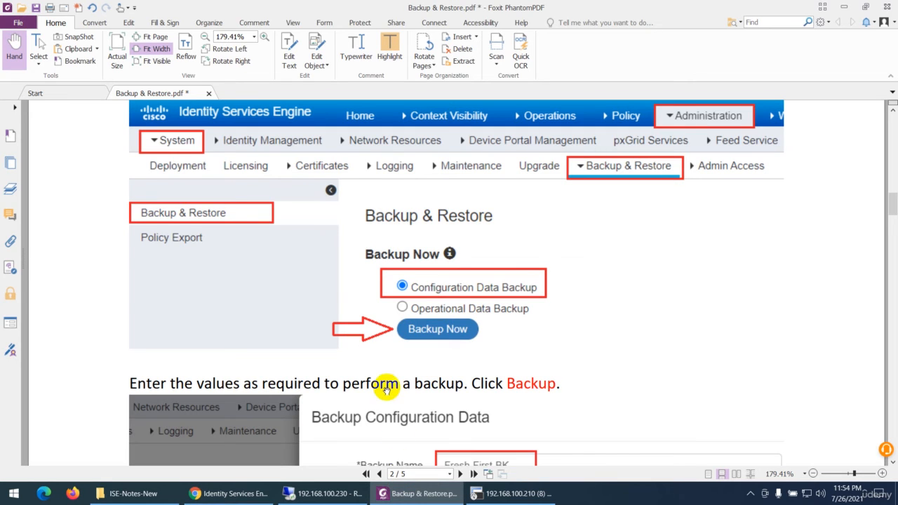
{"action": "left_click", "coordinate": [378, 473]}
{"action": "scroll", "coordinate": [307, 315], "scroll_direction": "down", "scroll_amount": 10}
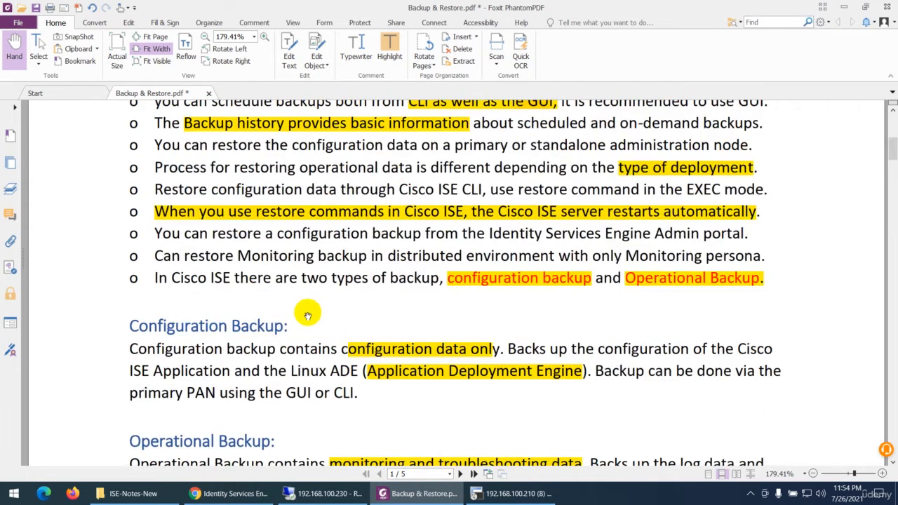
{"action": "scroll", "coordinate": [302, 312], "scroll_direction": "down", "scroll_amount": 5}
{"action": "scroll", "coordinate": [309, 322], "scroll_direction": "down", "scroll_amount": 1}
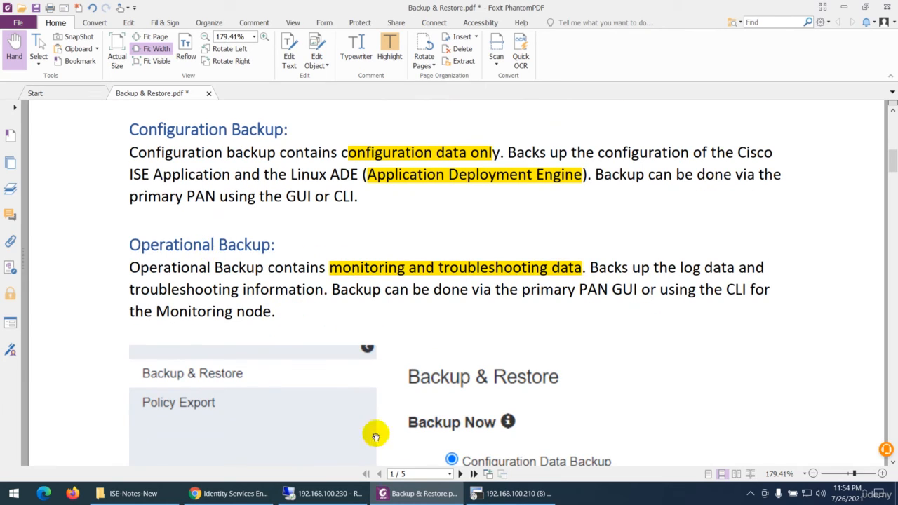
{"action": "left_click", "coordinate": [398, 494]}
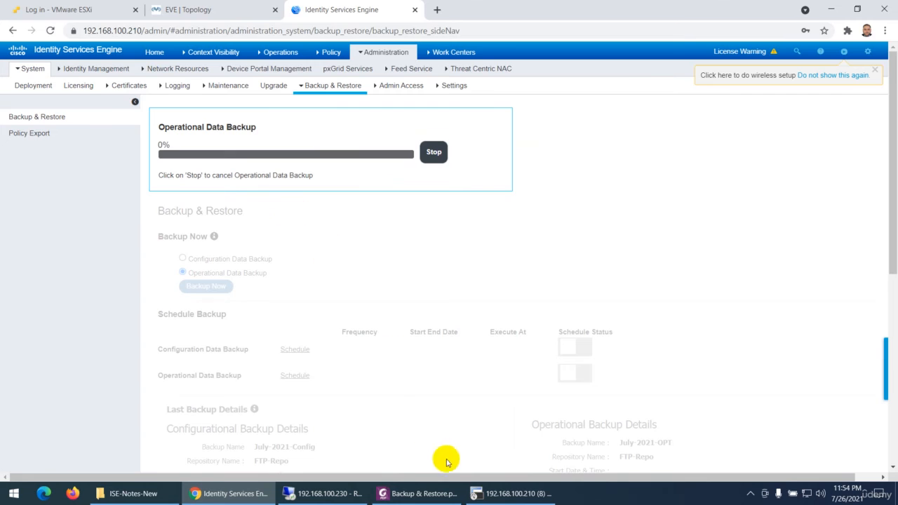
- Switch to SecureCRT, rerun show backup status on a cleared screen, and check the operation backup's status and progress
{"action": "left_click", "coordinate": [511, 493]}
{"action": "left_click", "coordinate": [308, 321]}
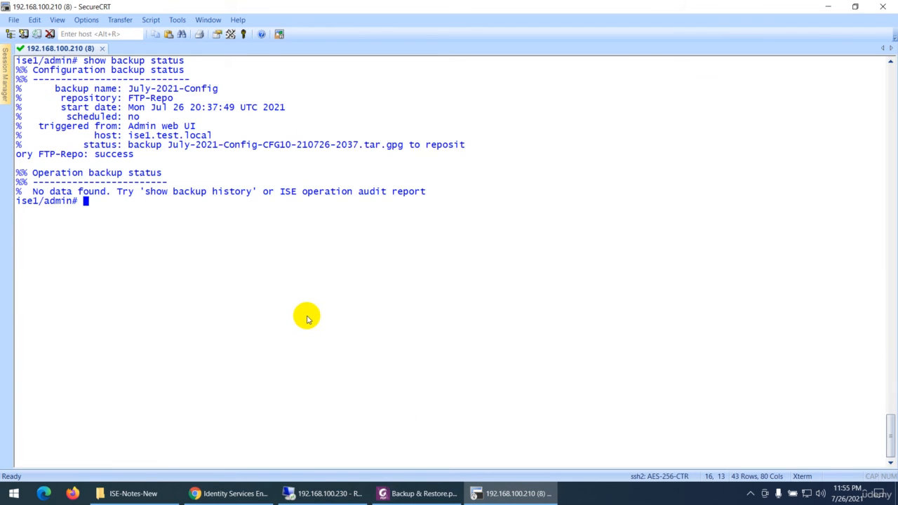
{"action": "key", "text": "ctrl+l"}
{"action": "key", "text": "Up"}
{"action": "key", "text": "Return"}
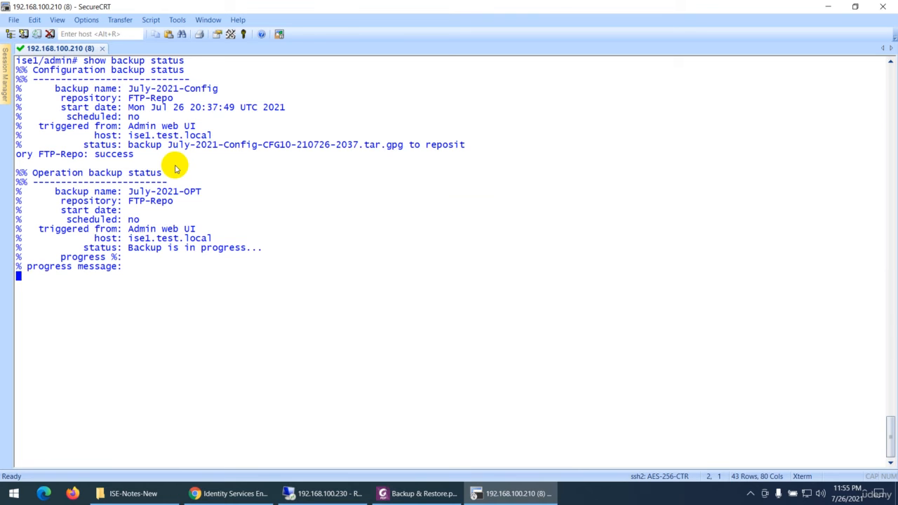
{"action": "left_click_drag", "start_coordinate": [35, 175], "coordinate": [160, 177]}
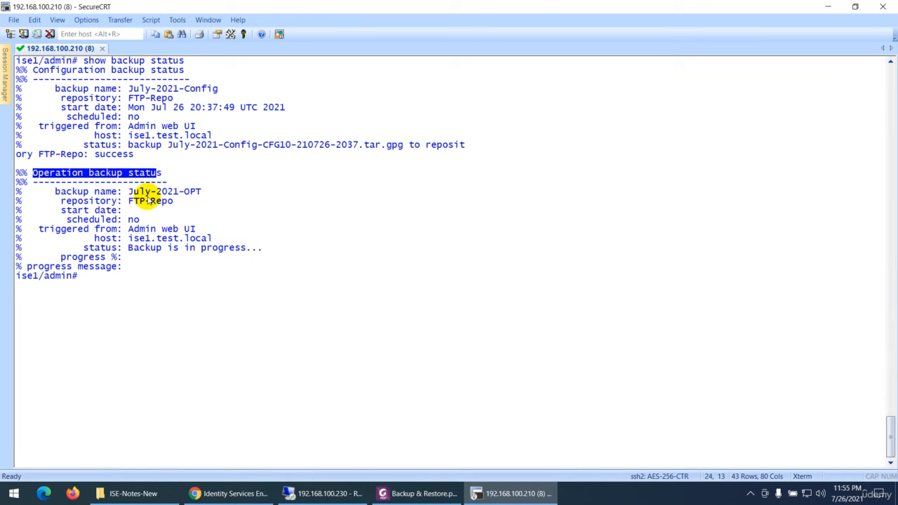
{"action": "left_click", "coordinate": [62, 258]}
{"action": "left_click_drag", "start_coordinate": [63, 258], "coordinate": [123, 258]}
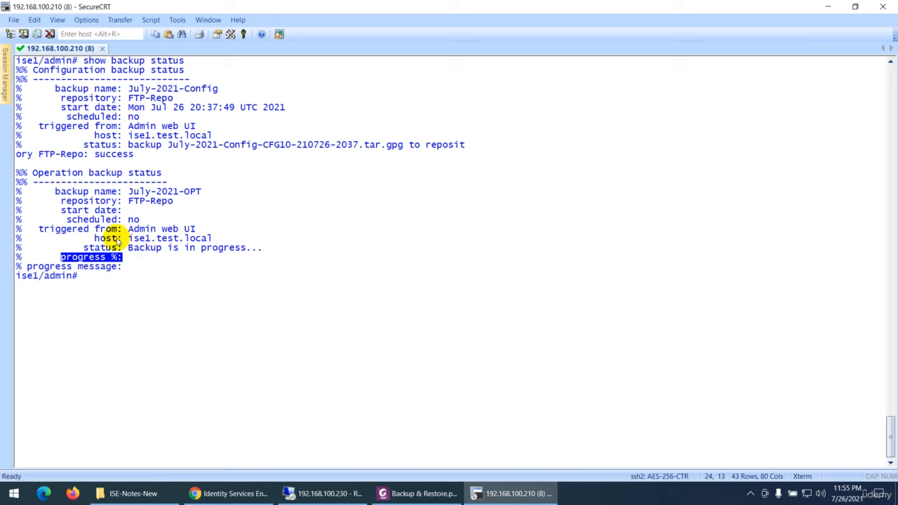
{"action": "left_click_drag", "start_coordinate": [125, 248], "coordinate": [248, 254]}
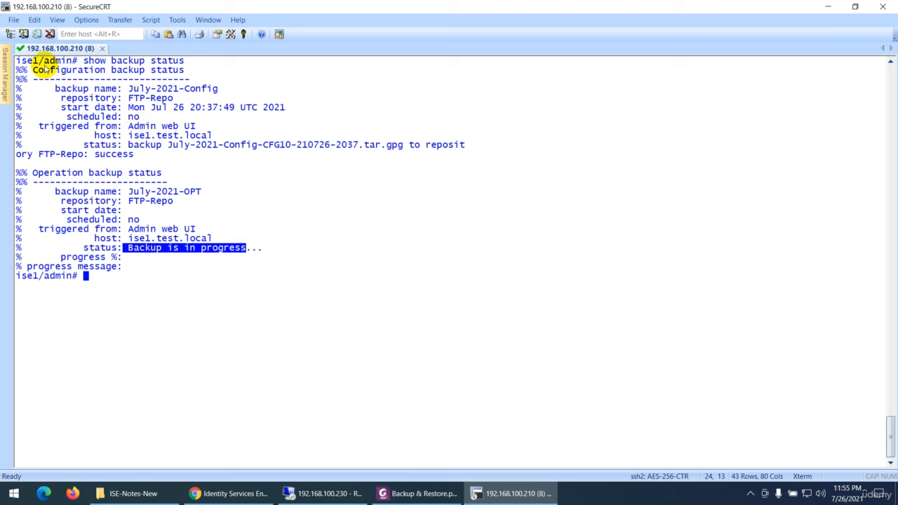
{"action": "left_click_drag", "start_coordinate": [18, 61], "coordinate": [120, 73]}
- Return to the ISE web page, and check the backup name under Operational Backup Details
{"action": "left_click", "coordinate": [223, 494]}
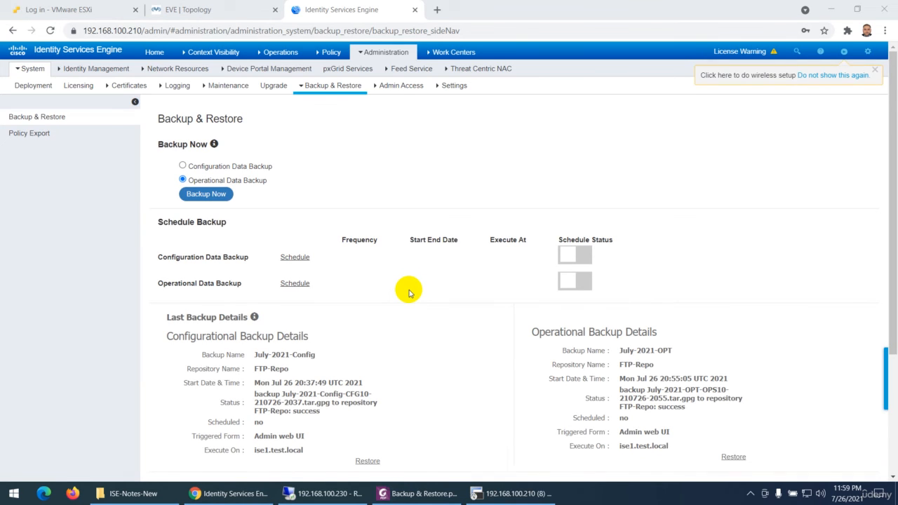
{"action": "scroll", "coordinate": [410, 292], "scroll_direction": "down", "scroll_amount": 2}
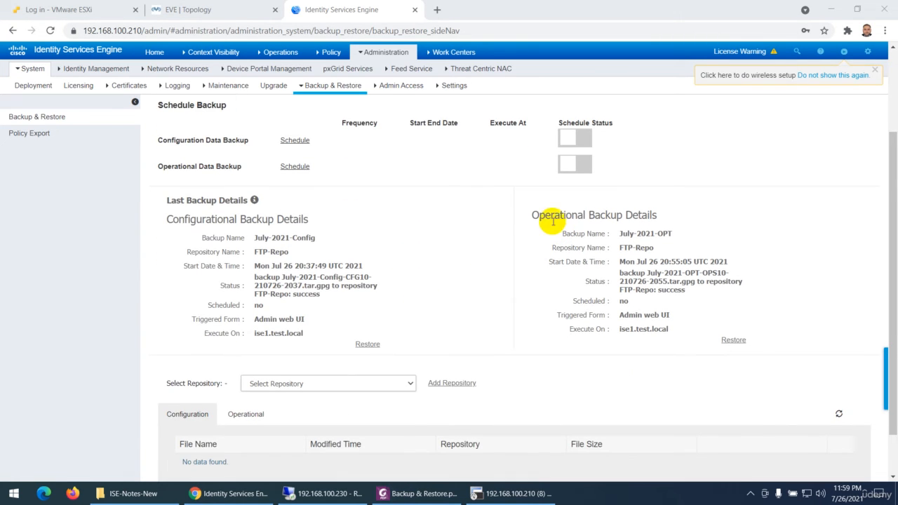
{"action": "left_click_drag", "start_coordinate": [531, 213], "coordinate": [670, 235]}
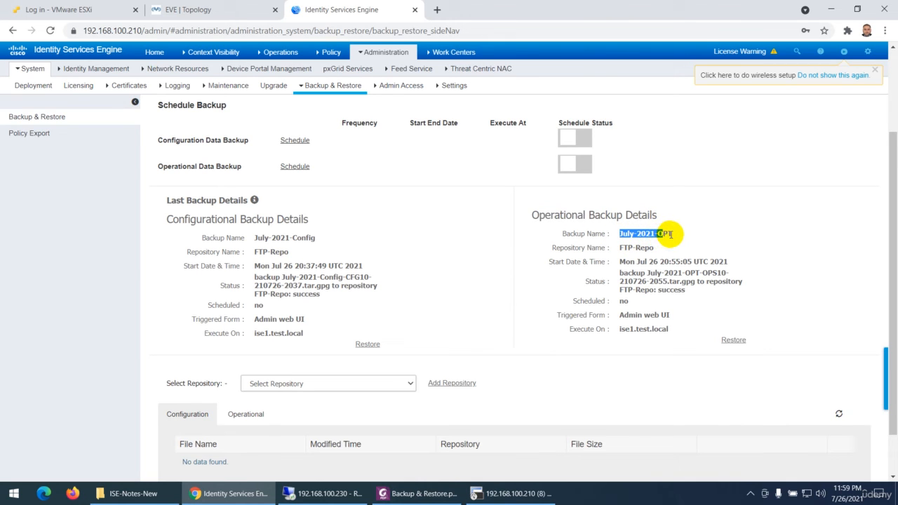
{"action": "scroll", "coordinate": [507, 286], "scroll_direction": "up", "scroll_amount": 2}
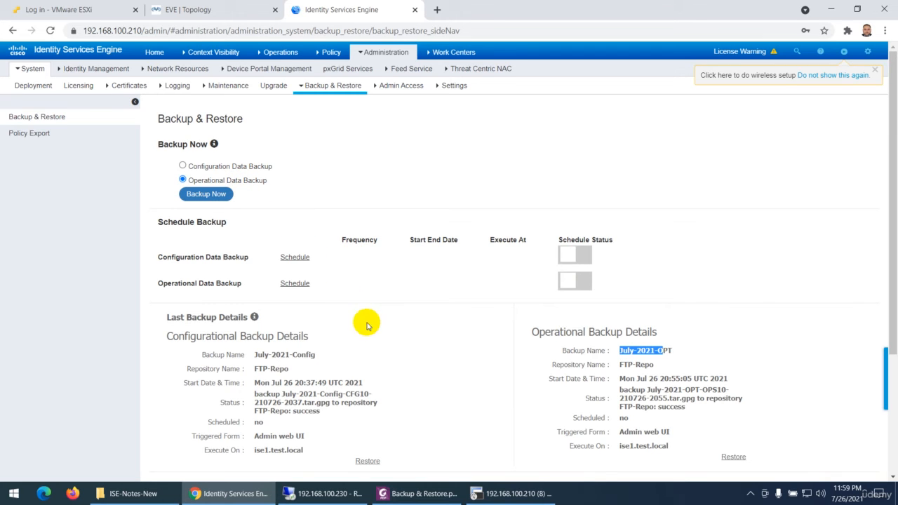
- Switch to SecureCRT, and compare the configuration and operation sections of the show backup status output
{"action": "left_click", "coordinate": [484, 493]}
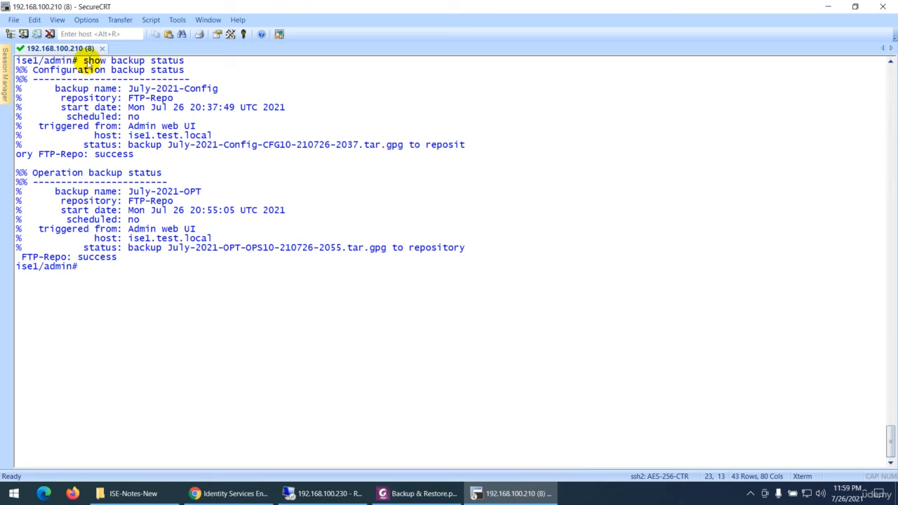
{"action": "left_click_drag", "start_coordinate": [84, 60], "coordinate": [184, 69]}
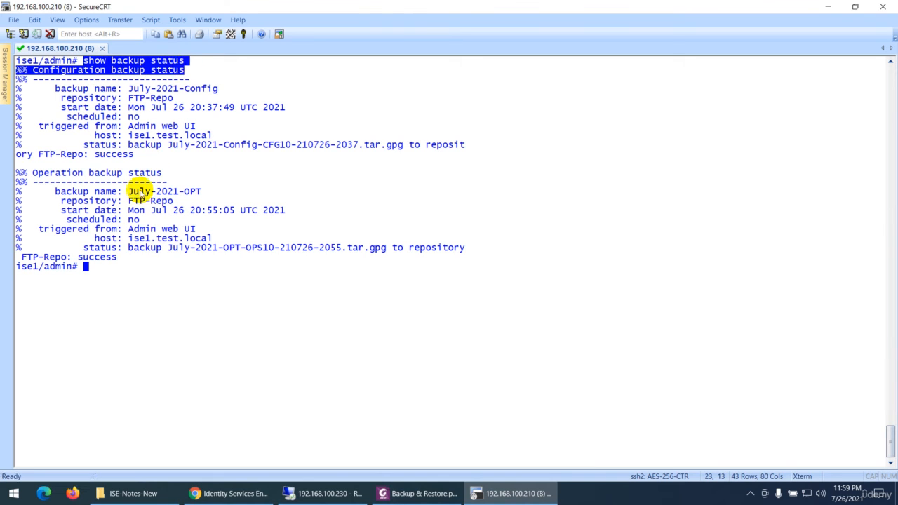
{"action": "left_click_drag", "start_coordinate": [34, 173], "coordinate": [161, 173]}
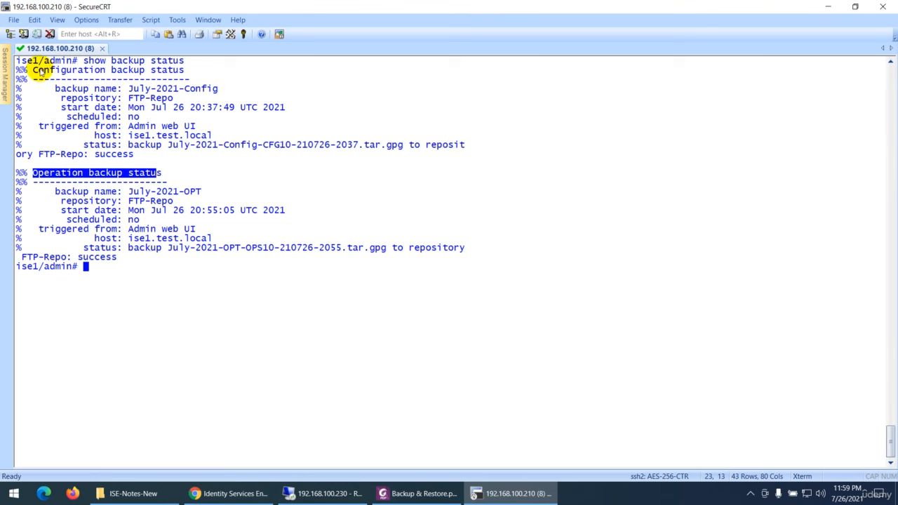
{"action": "left_click_drag", "start_coordinate": [34, 70], "coordinate": [185, 70]}
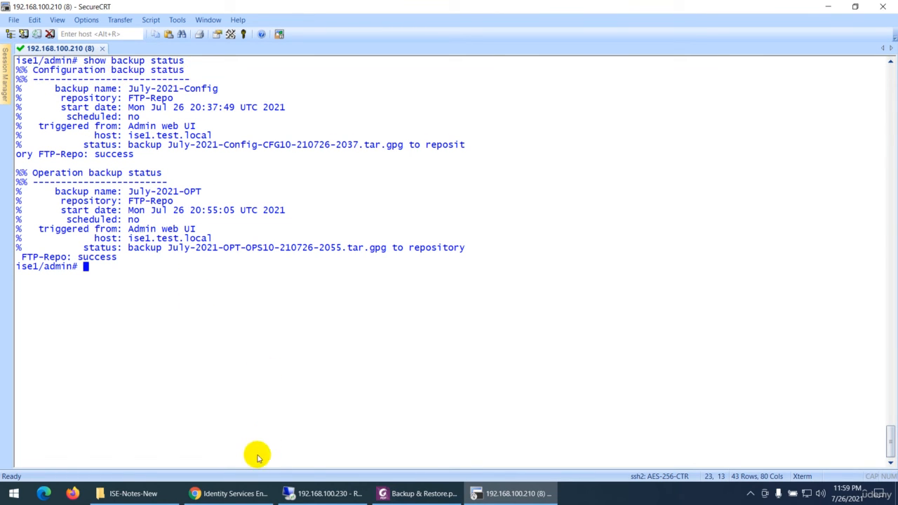
- Check the ISE-BK folder on the 192.168.100.230 remote desktop for the operational and configuration backup files, and leave the remote session
{"action": "left_click", "coordinate": [289, 493]}
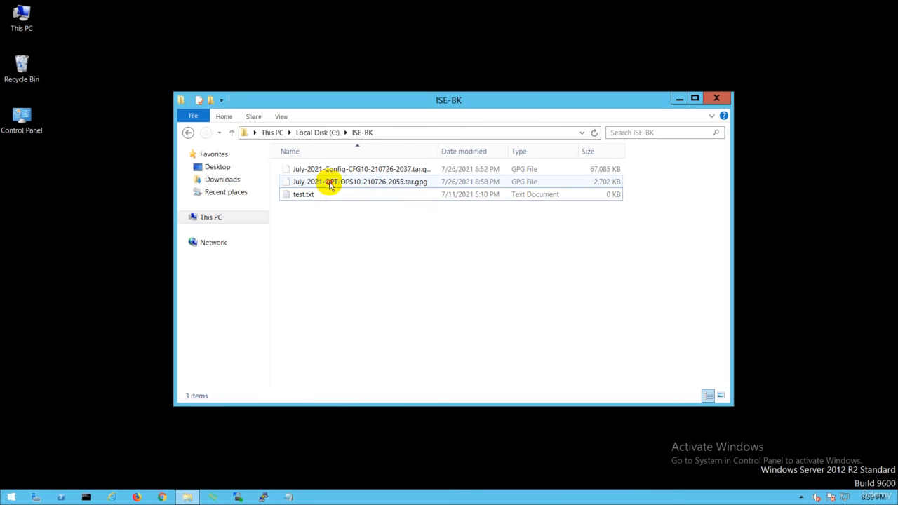
{"action": "left_click", "coordinate": [334, 185]}
{"action": "left_click", "coordinate": [354, 170]}
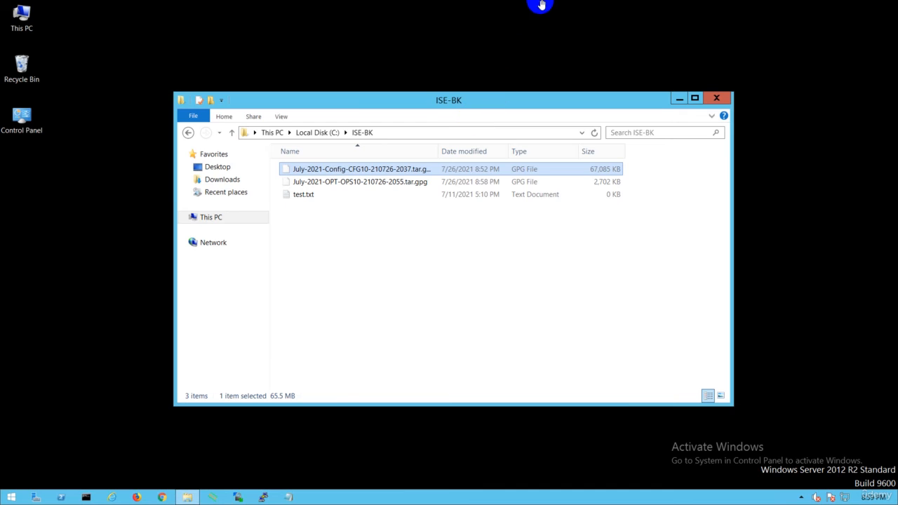
{"action": "left_click", "coordinate": [561, 8]}
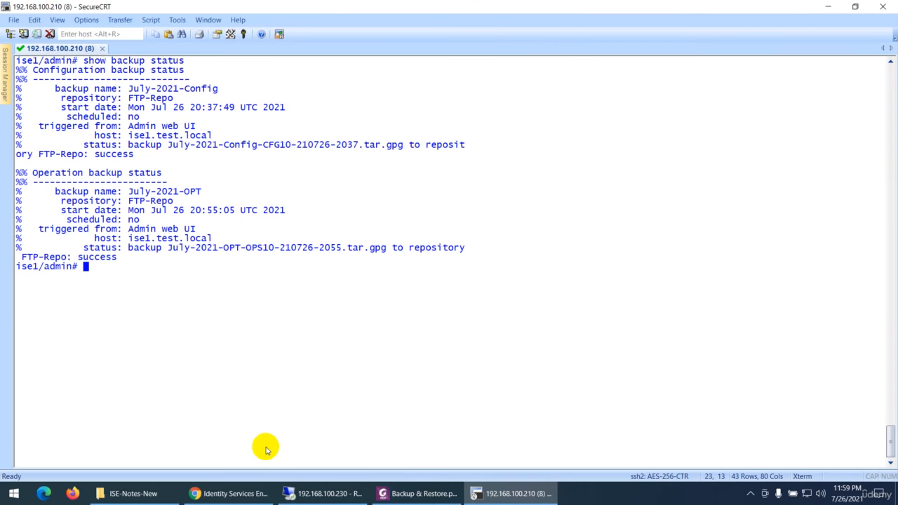
- Return to the ISE web page, and start a scheduled configuration data backup named July-2021-Config-Sech
{"action": "left_click", "coordinate": [230, 493]}
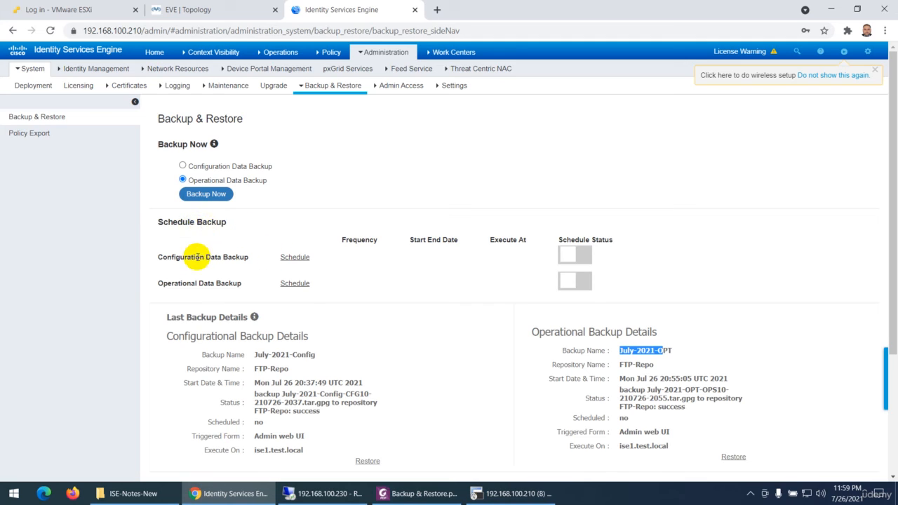
{"action": "left_click", "coordinate": [155, 258]}
{"action": "left_click_drag", "start_coordinate": [156, 258], "coordinate": [240, 257]}
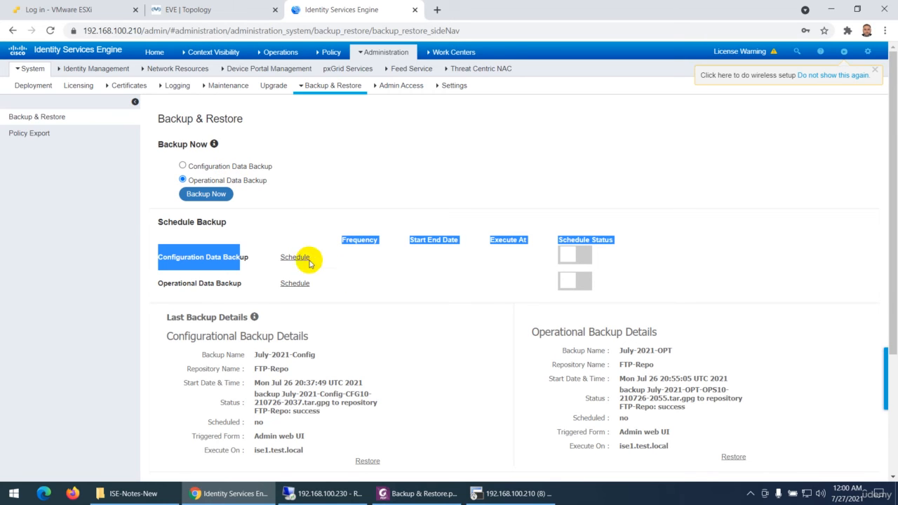
{"action": "left_click", "coordinate": [351, 280]}
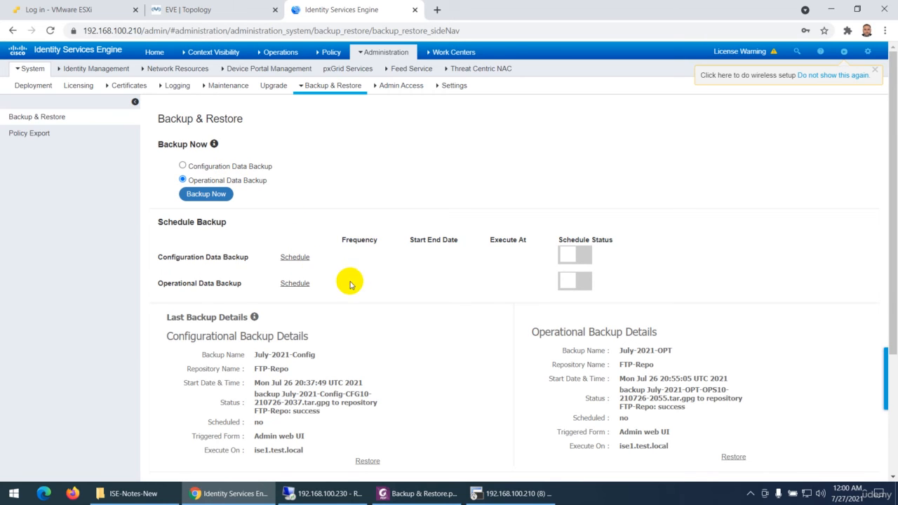
{"action": "left_click", "coordinate": [294, 260]}
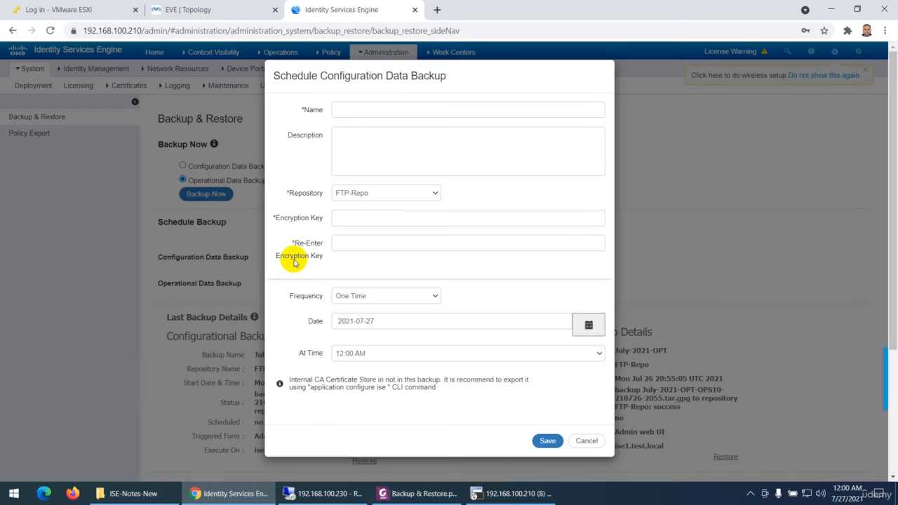
{"action": "left_click", "coordinate": [363, 109]}
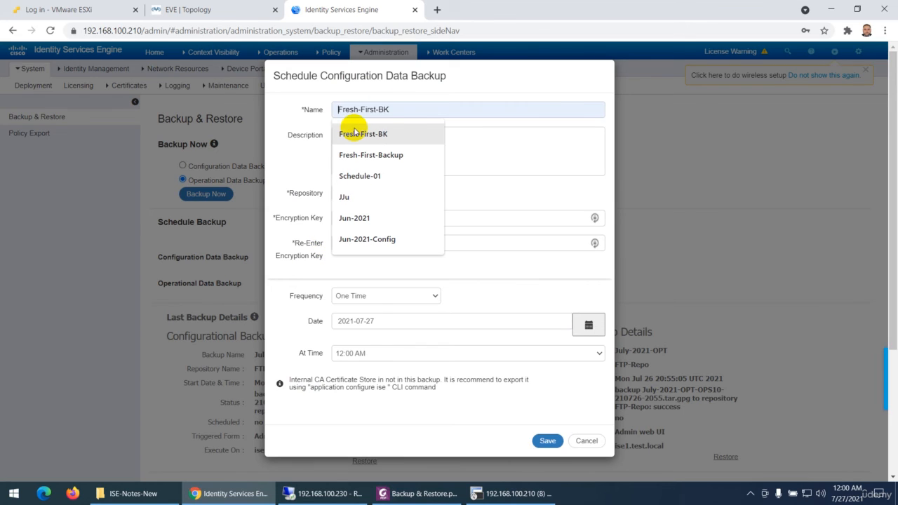
{"action": "type", "text": "July-2021-Config"}
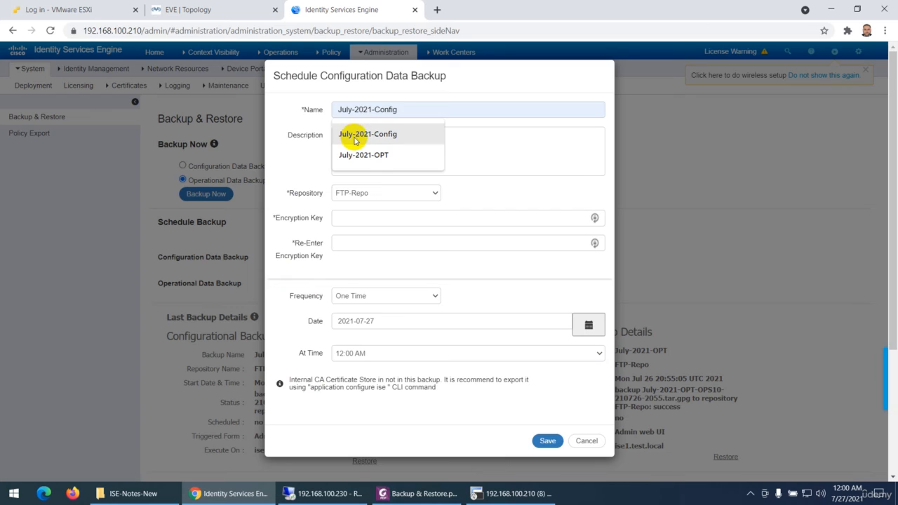
{"action": "left_click", "coordinate": [354, 133]}
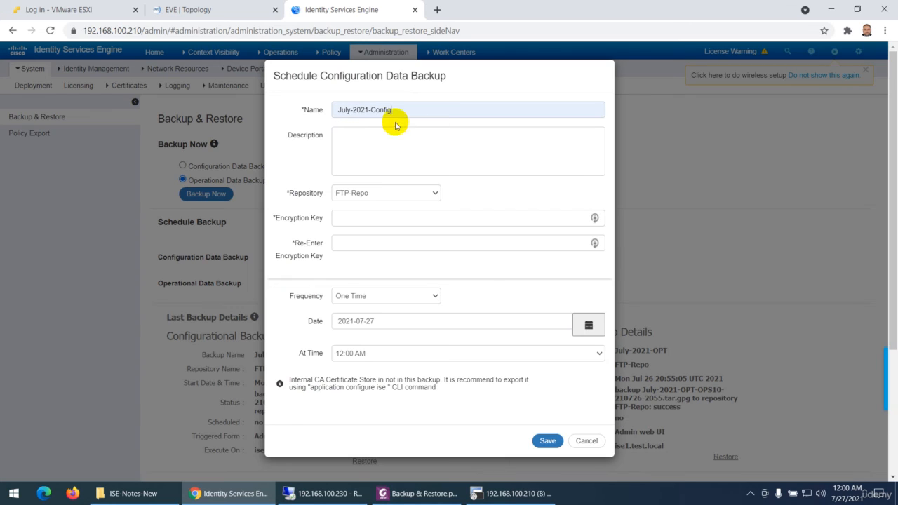
{"action": "type", "text": "-Sech"}
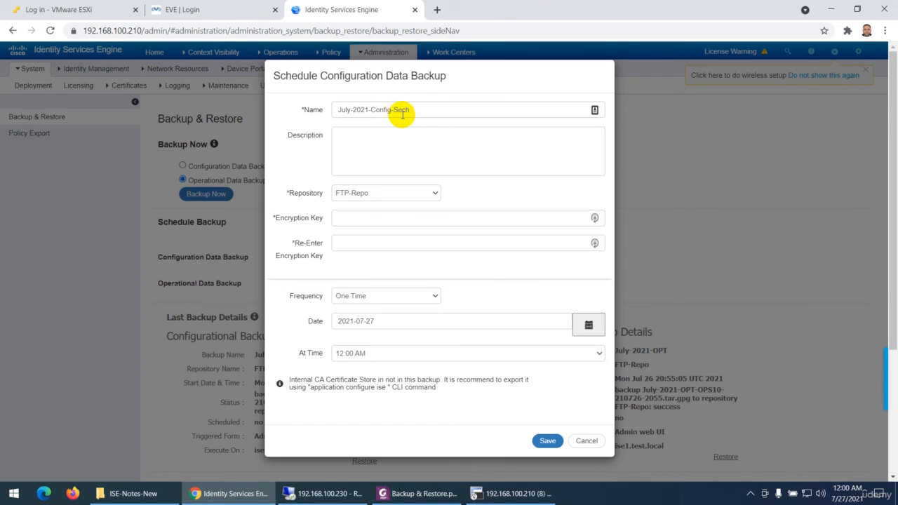
- Enter and re-enter the encryption key for the scheduled configuration backup
{"action": "left_click", "coordinate": [348, 220]}
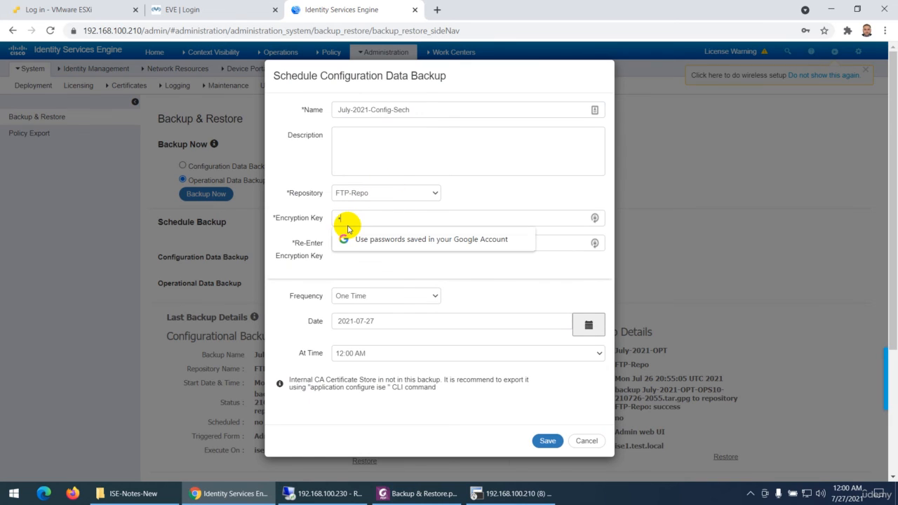
{"action": "type", "text": "••"}
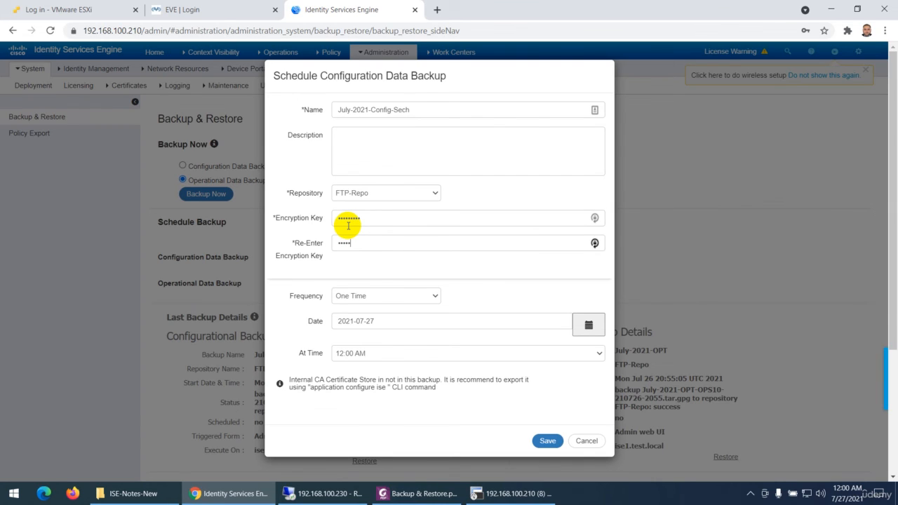
{"action": "type", "text": "•••••••••"}
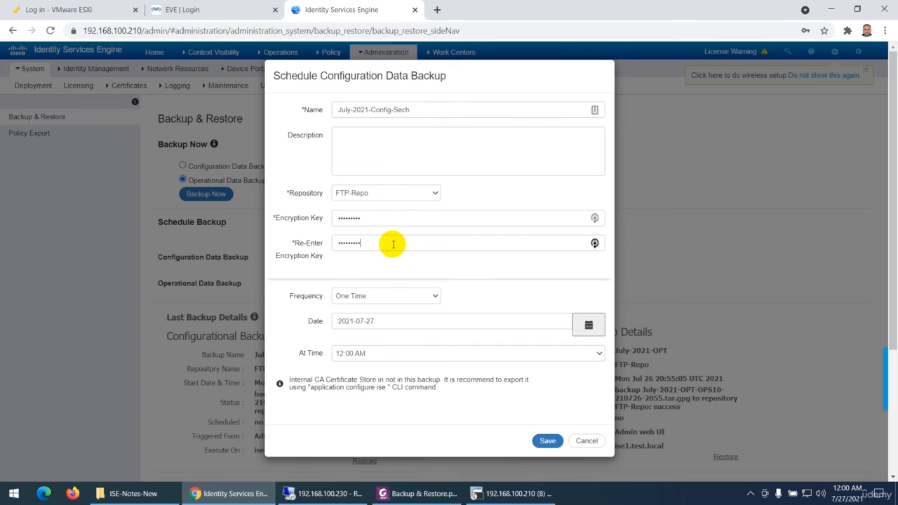
- Try the Daily, Weekly and Monthly frequencies for the configuration backup schedule
{"action": "left_click", "coordinate": [369, 297]}
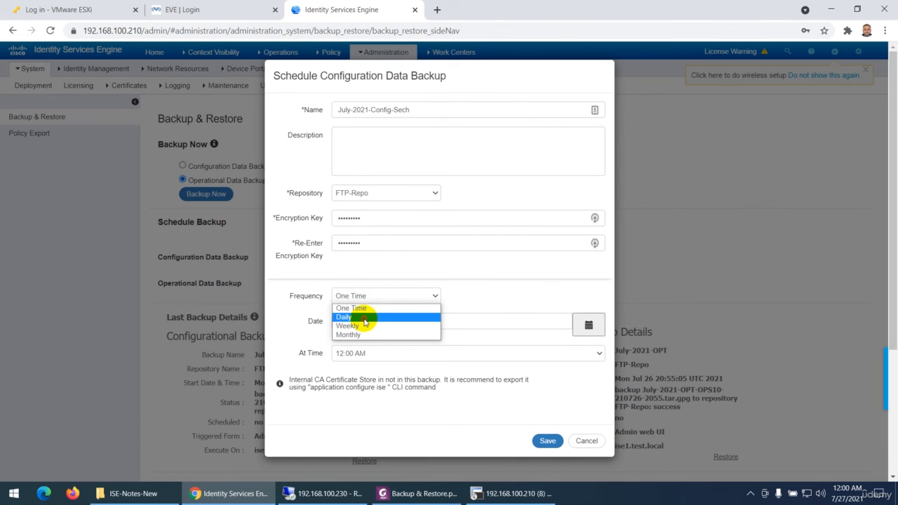
{"action": "left_click", "coordinate": [366, 317]}
{"action": "left_click", "coordinate": [370, 297]}
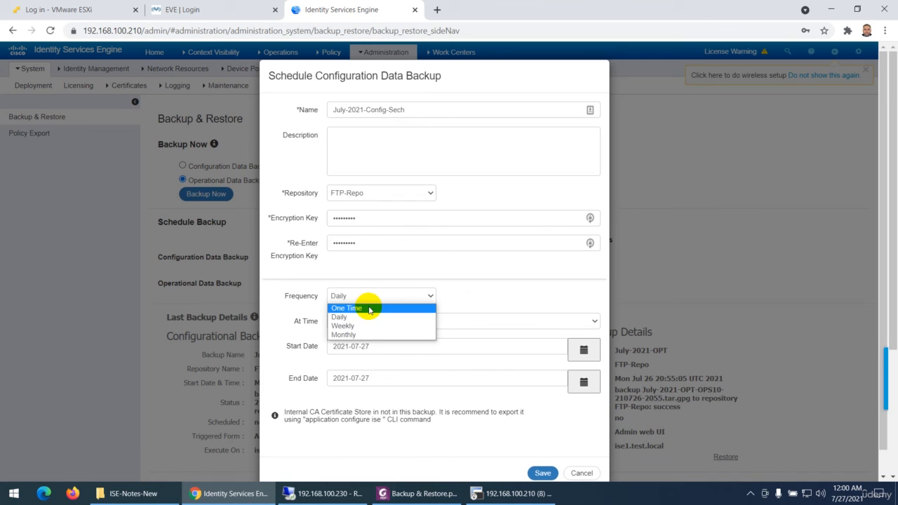
{"action": "left_click", "coordinate": [357, 325]}
{"action": "left_click", "coordinate": [364, 299]}
{"action": "left_click", "coordinate": [359, 333]}
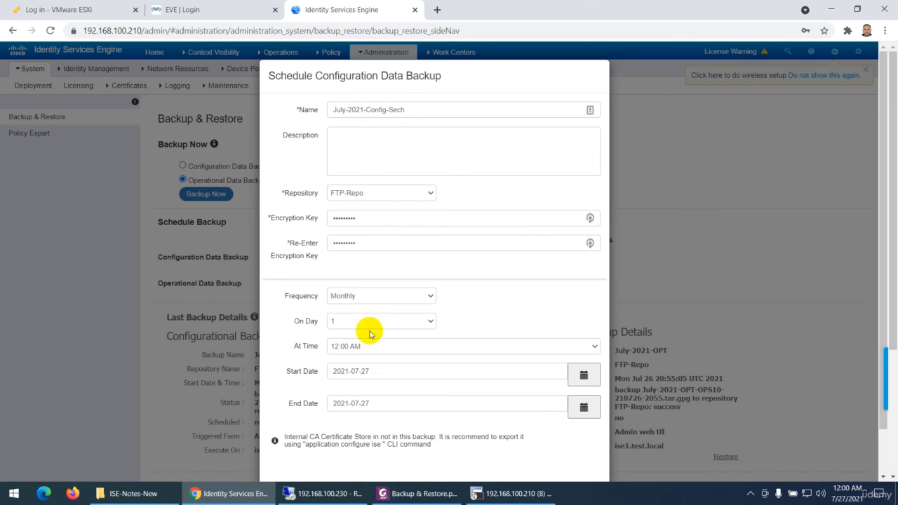
- Set the configuration backup to run weekly on Saturday, and save the schedule
{"action": "left_click", "coordinate": [371, 298]}
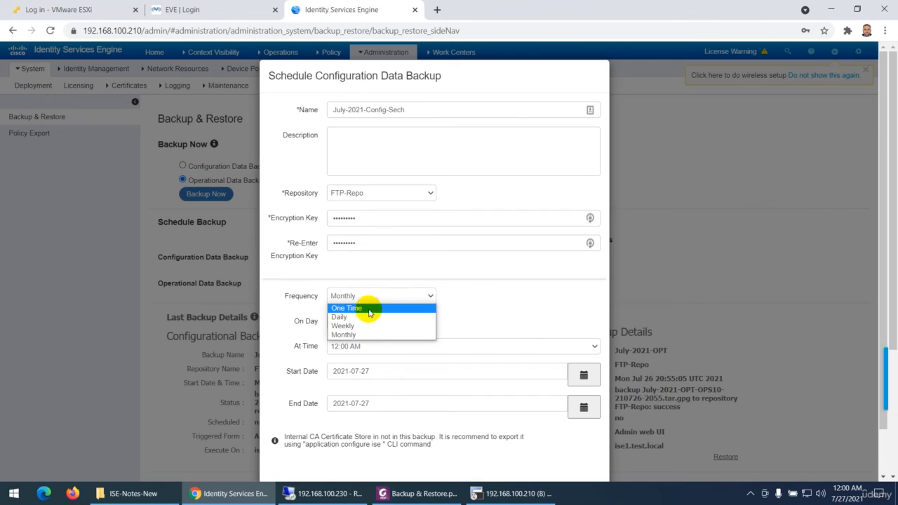
{"action": "left_click", "coordinate": [363, 324]}
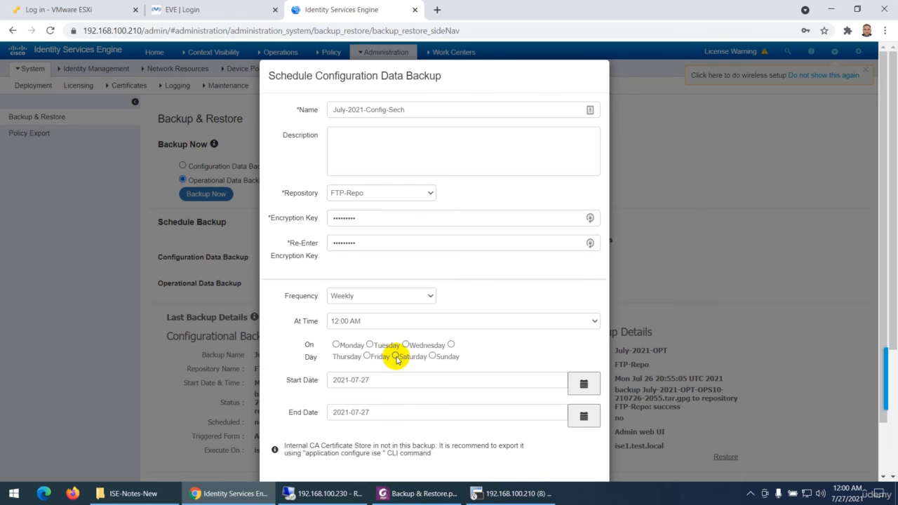
{"action": "left_click", "coordinate": [395, 356]}
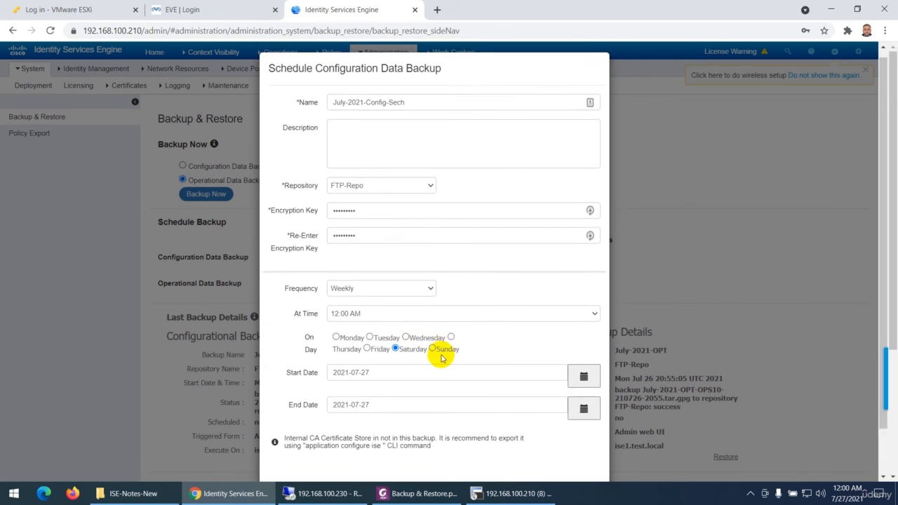
{"action": "scroll", "coordinate": [442, 358], "scroll_direction": "down", "scroll_amount": 1}
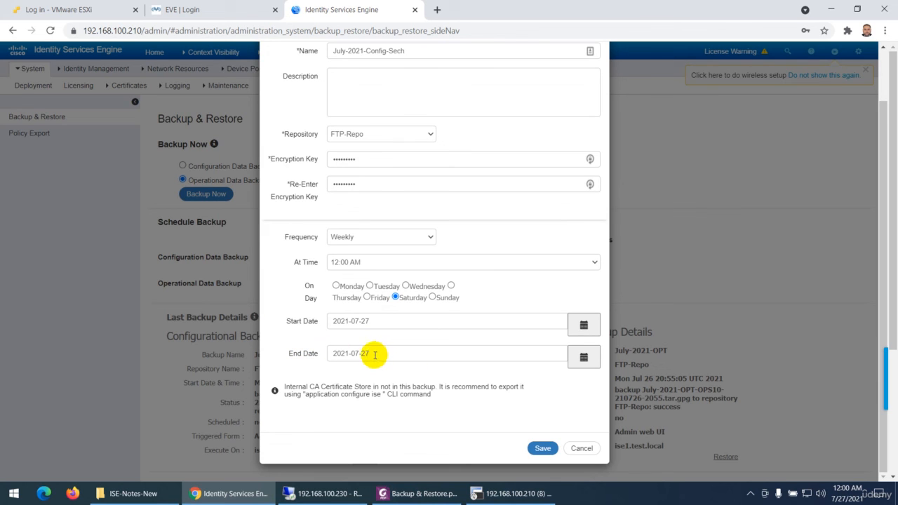
{"action": "left_click", "coordinate": [541, 447]}
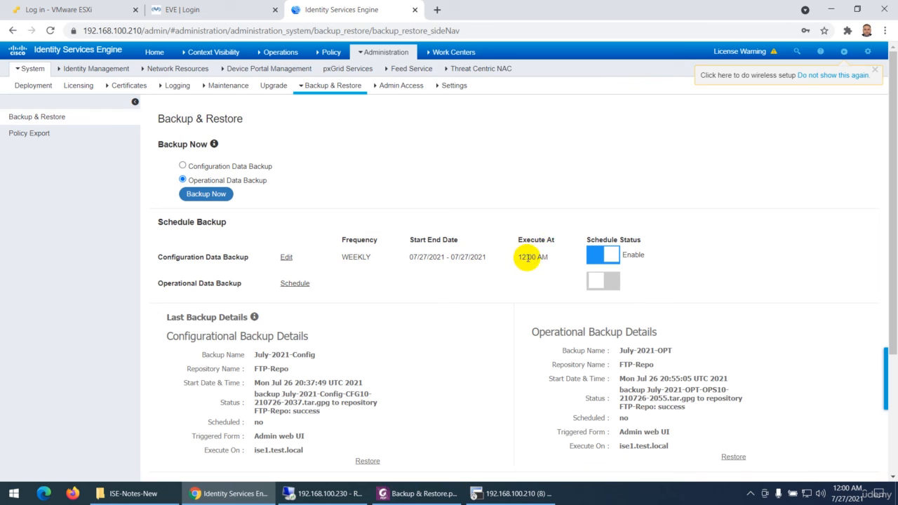
- Toggle the configuration backup's schedule status off and back to Enable
{"action": "left_click", "coordinate": [608, 256]}
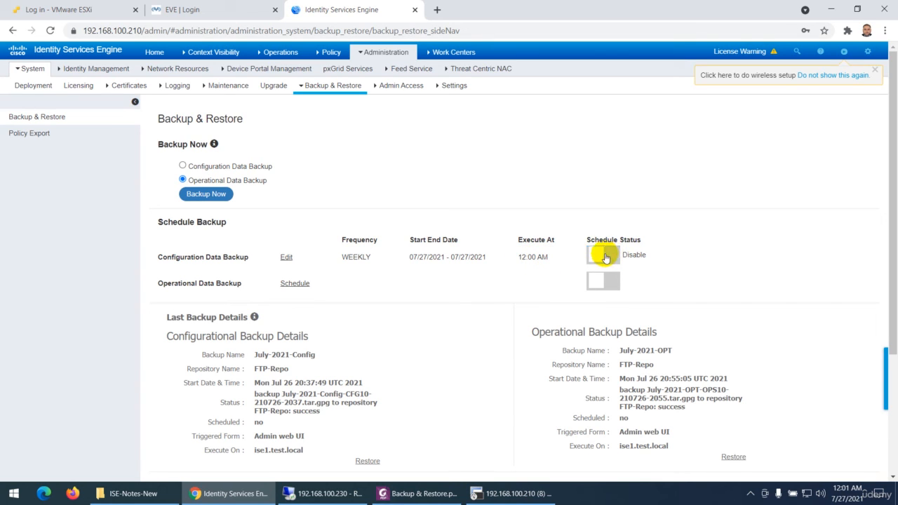
{"action": "left_click", "coordinate": [616, 256]}
{"action": "left_click", "coordinate": [617, 258]}
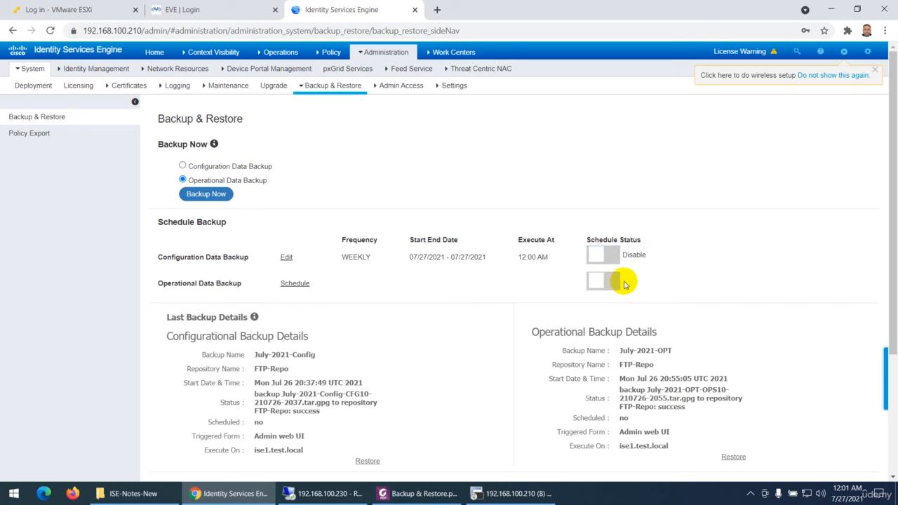
{"action": "left_click", "coordinate": [616, 261]}
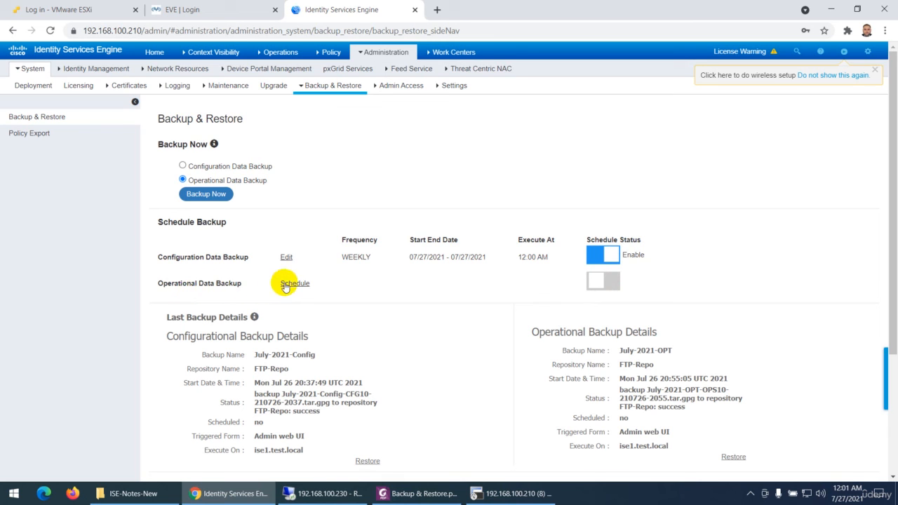
- Start a scheduled operational data backup, and name it Jun-2021-OPT-Sec
{"action": "left_click", "coordinate": [317, 284]}
{"action": "left_click", "coordinate": [371, 110]}
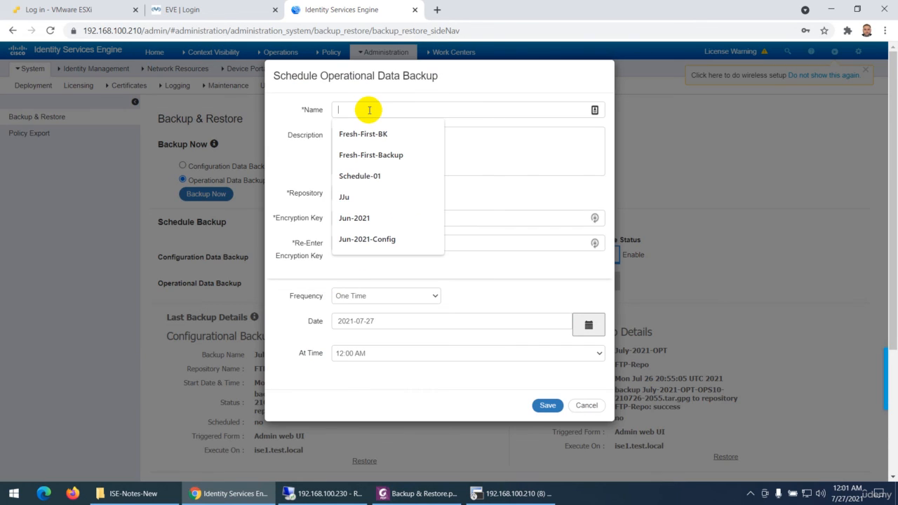
{"action": "left_click", "coordinate": [354, 239]}
{"action": "key", "text": "BackSpace"}
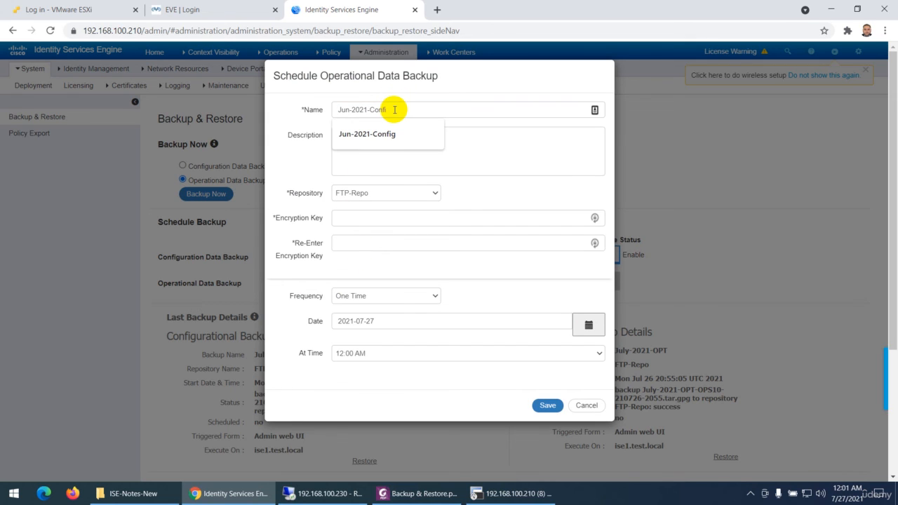
{"action": "key", "text": "BackSpace"}
{"action": "key", "text": "BackSpace"}
{"action": "type", "text": "OPT-Sec"}
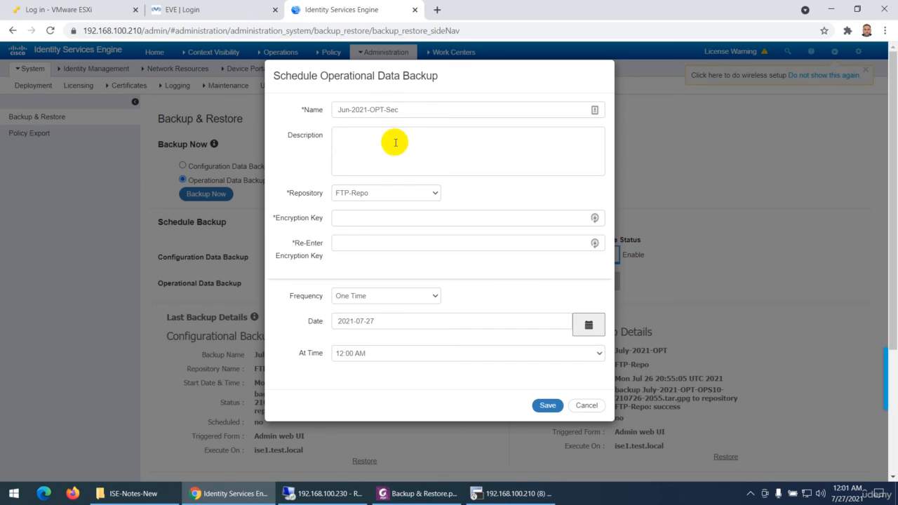
- Enter and re-enter the encryption key for the scheduled operational backup
{"action": "left_click", "coordinate": [349, 218]}
{"action": "type", "text": "c"}
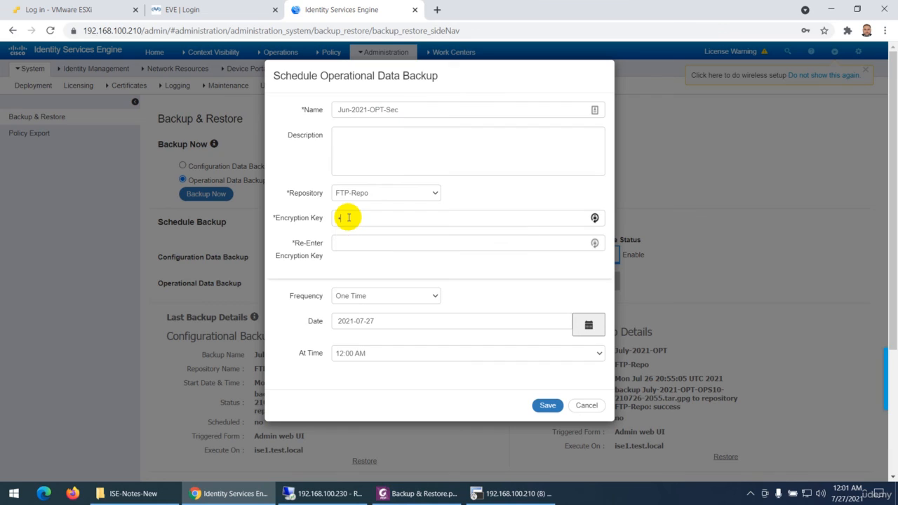
{"action": "type", "text": "i"}
{"action": "key", "text": "BackSpace"}
{"action": "key", "text": "BackSpace"}
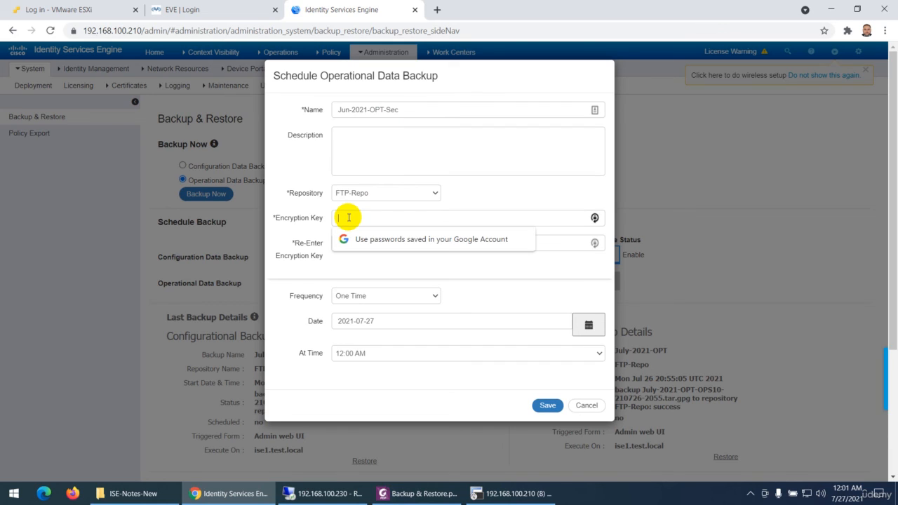
{"action": "type", "text": "ci"}
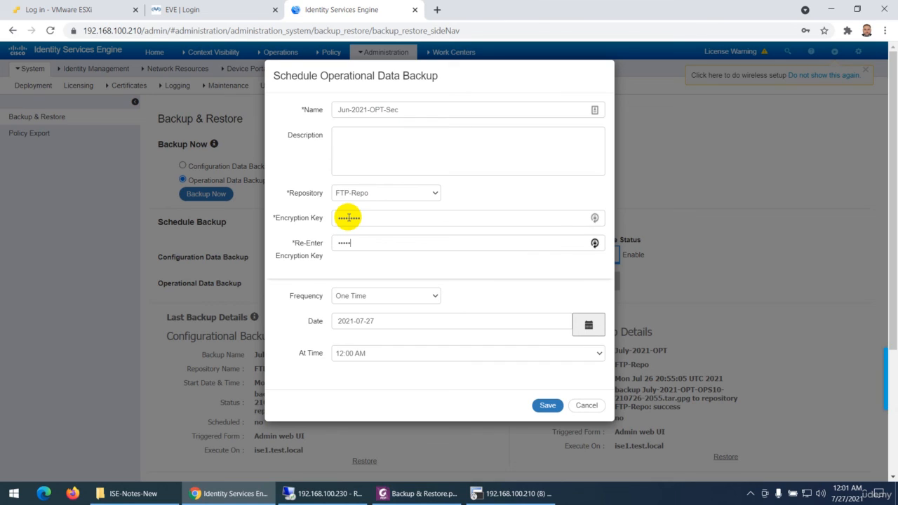
{"action": "type", "text": "ci"}
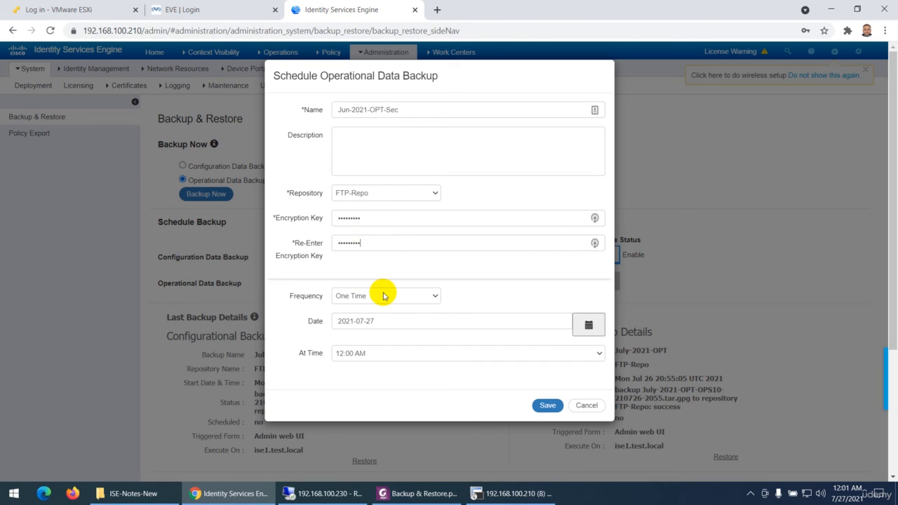
- Save the operational backup schedule with a Daily frequency at 12:00 AM, and review the schedules and last backup details
{"action": "left_click", "coordinate": [368, 296]}
{"action": "left_click", "coordinate": [366, 317]}
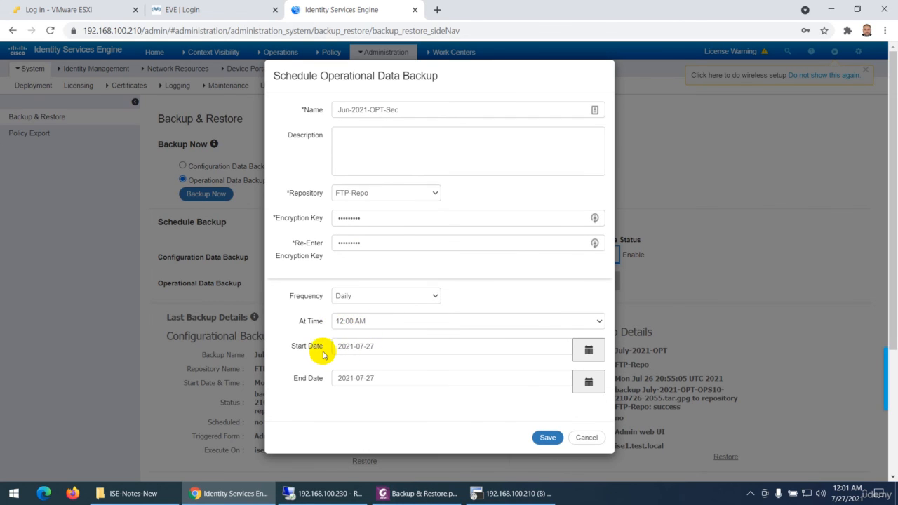
{"action": "left_click", "coordinate": [352, 327]}
{"action": "left_click", "coordinate": [351, 327]}
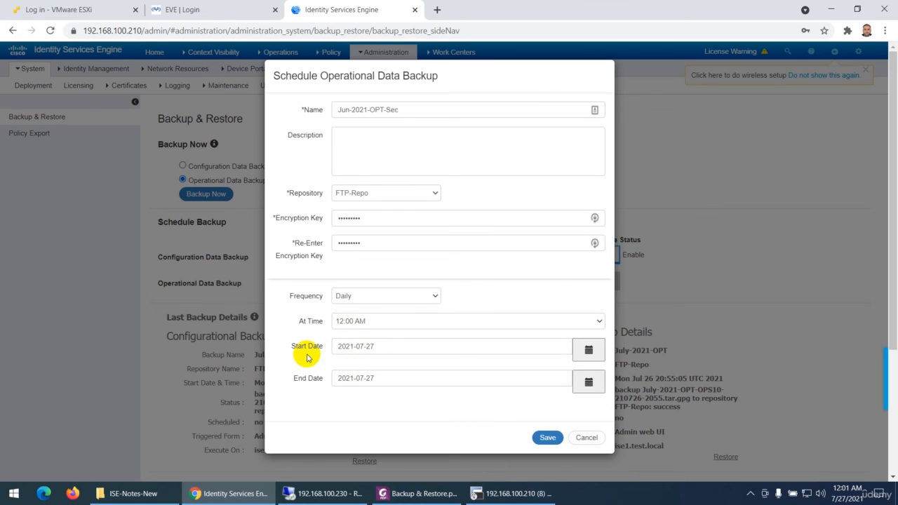
{"action": "left_click", "coordinate": [545, 441]}
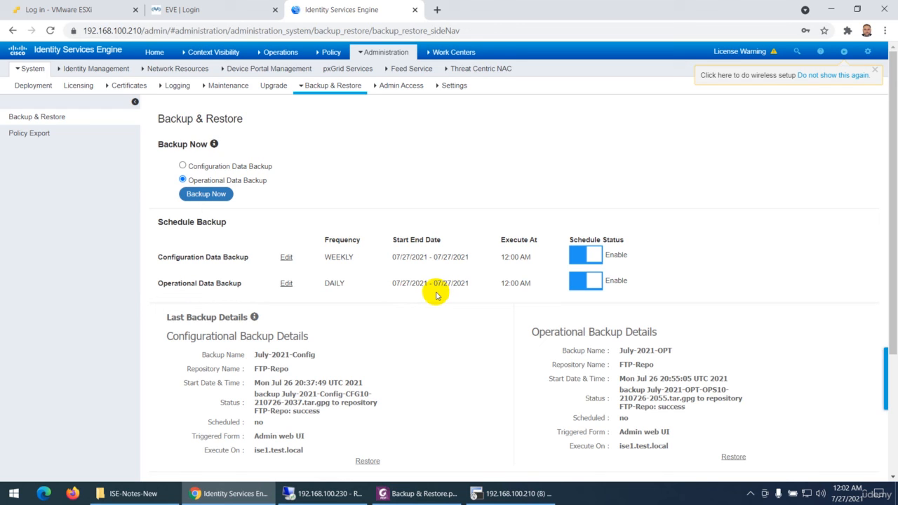
{"action": "scroll", "coordinate": [435, 293], "scroll_direction": "down", "scroll_amount": 3}
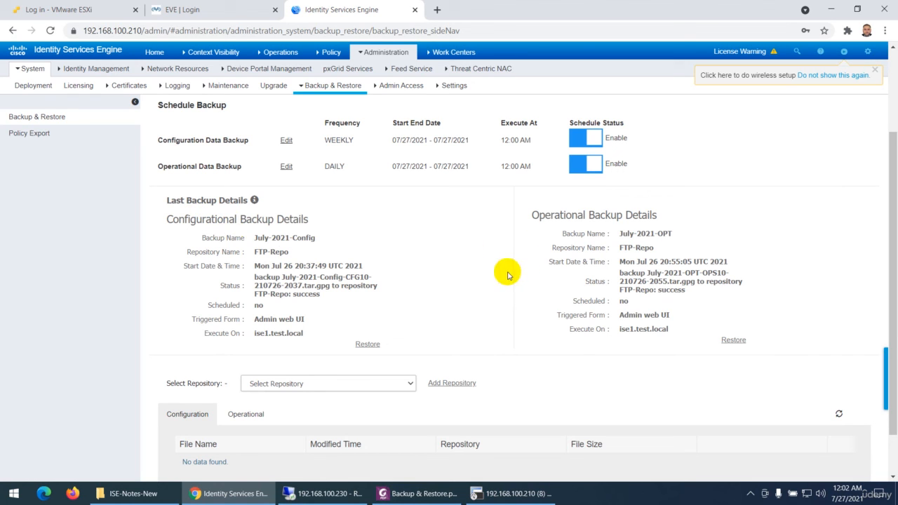
{"action": "scroll", "coordinate": [491, 281], "scroll_direction": "up", "scroll_amount": 1}
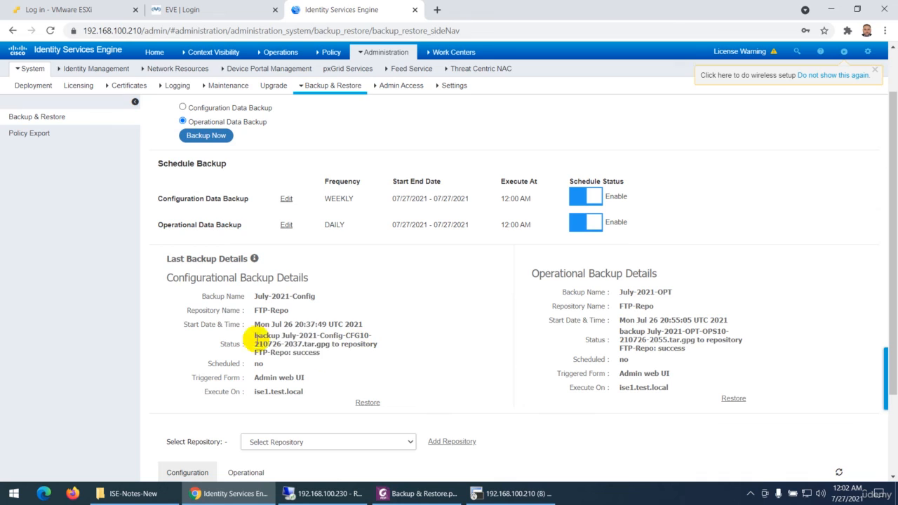